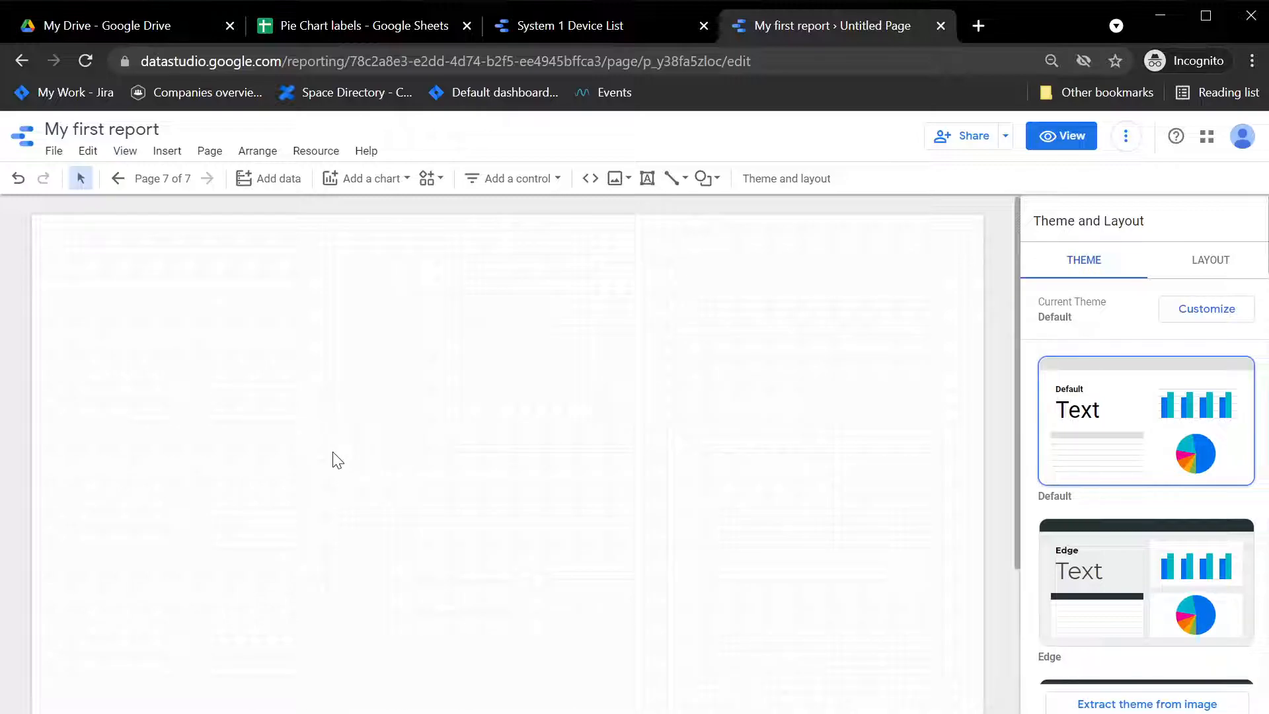
Start adding data to the report, search the connectors for Smartrek and select the Smartrek Technologies connector.
left_click(263, 181)
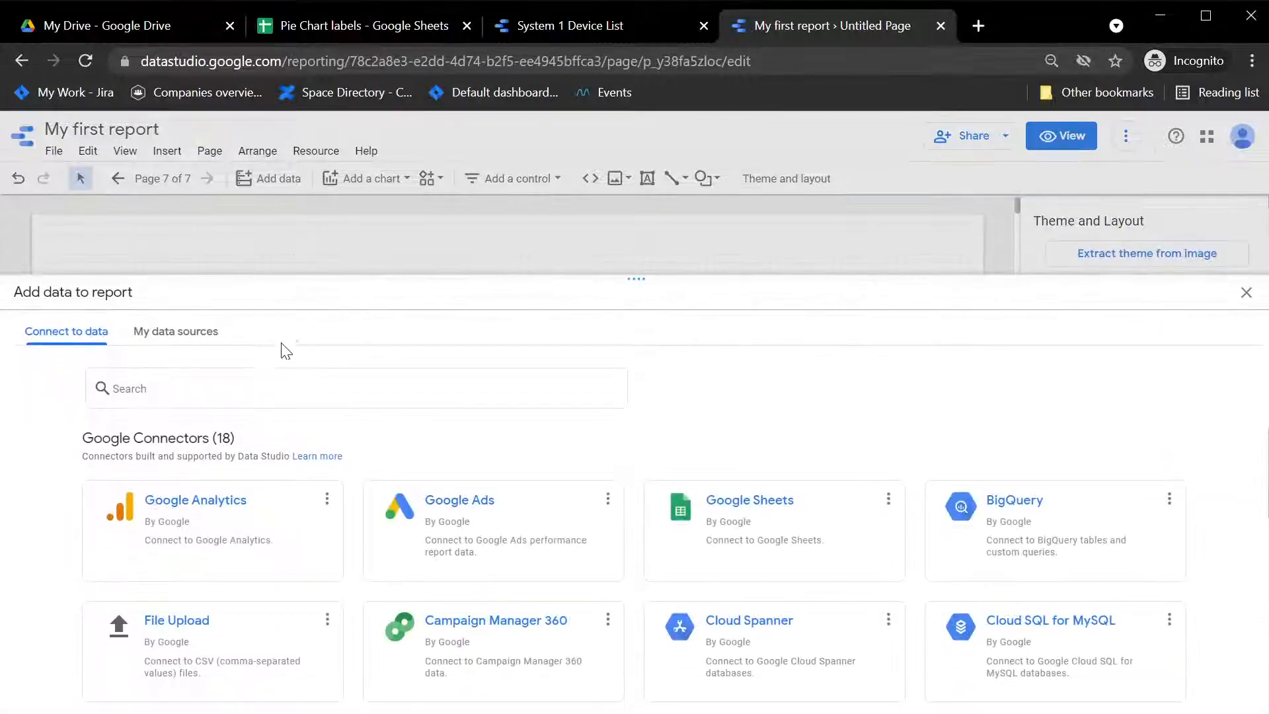
left_click(223, 393)
type("Smartrek")
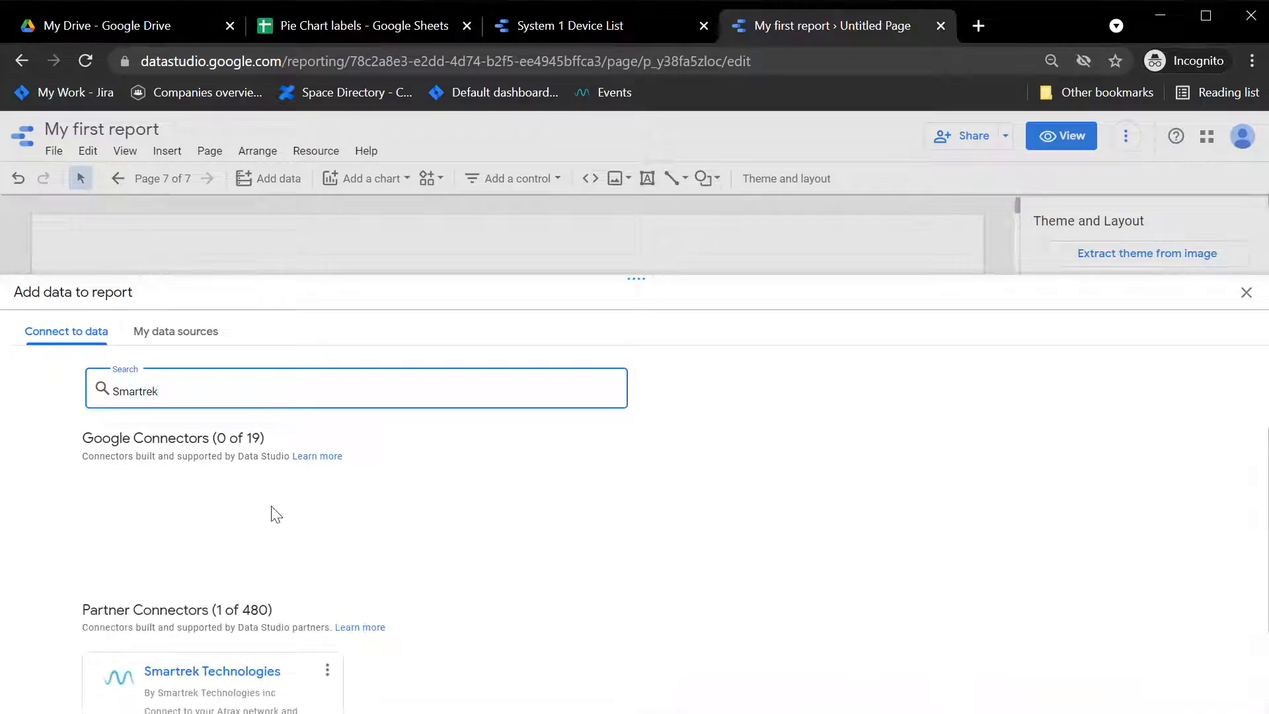
left_click(241, 699)
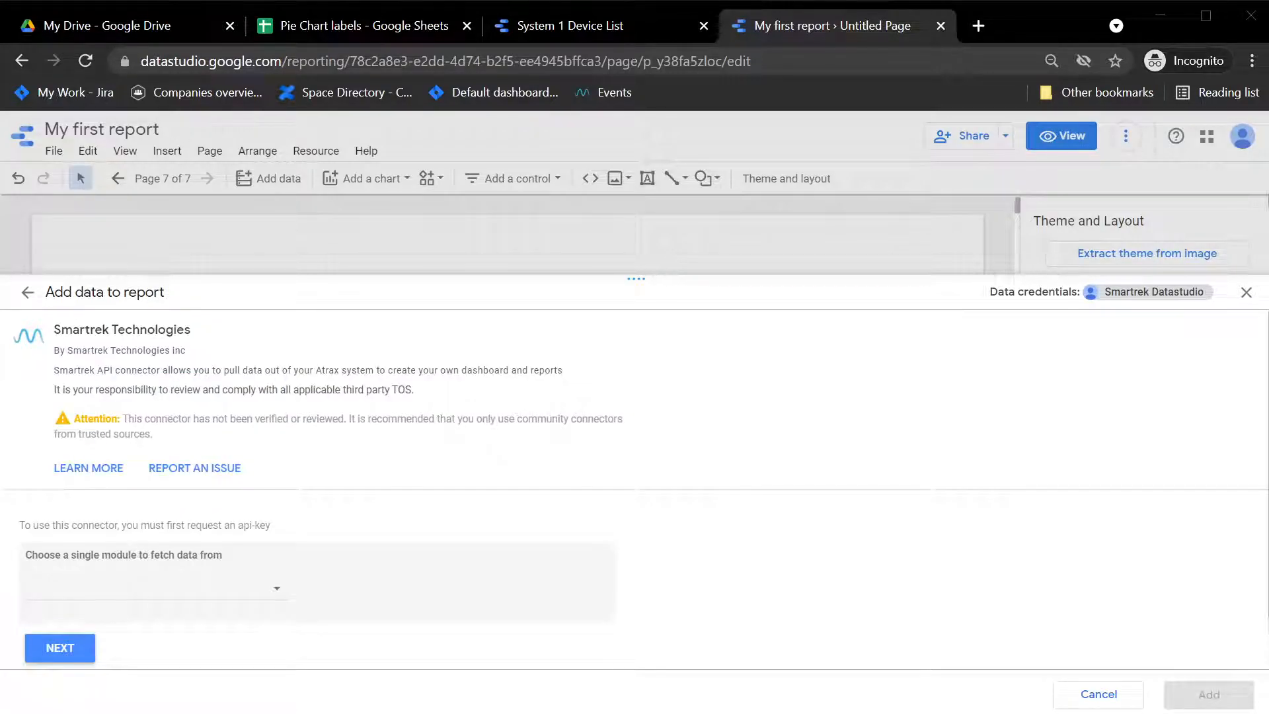
Choose Logs as the module to fetch data from and proceed to the account fields.
left_click(128, 585)
left_click(93, 594)
left_click(86, 650)
scroll(356, 584, "down", 1)
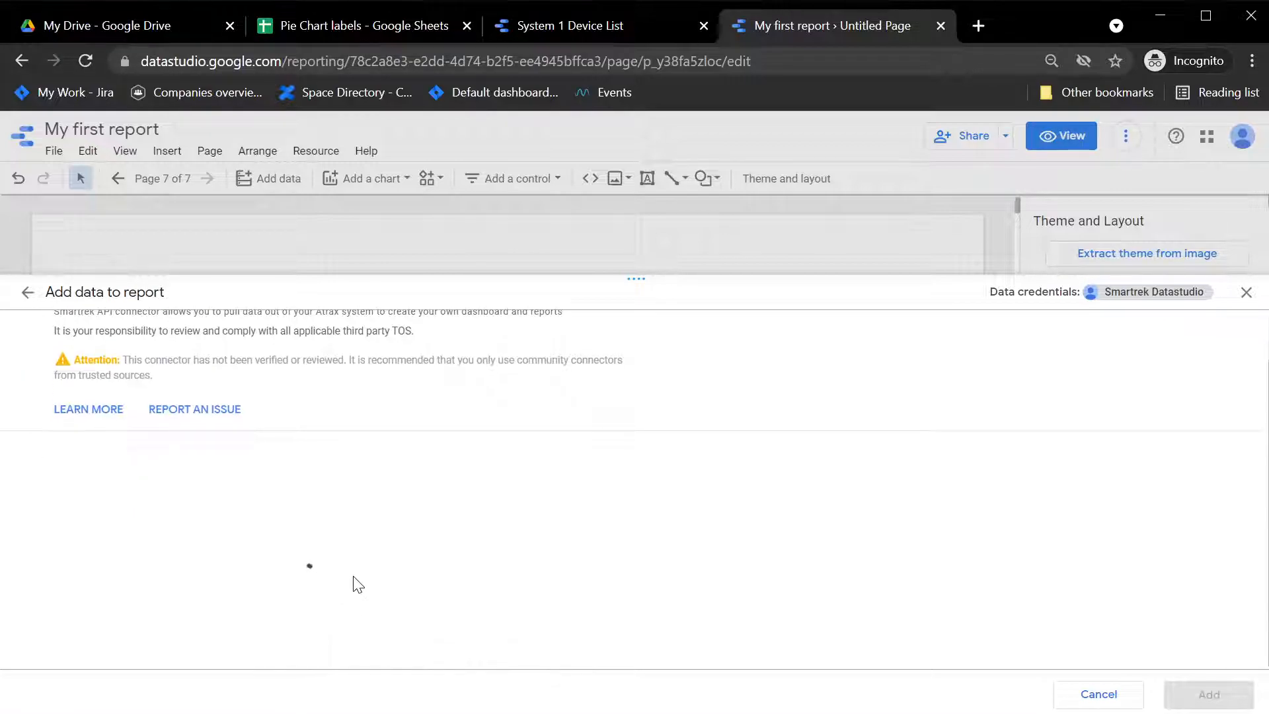
Paste the account unique ID and the account API key into the connector settings and proceed to the device selection.
left_click(126, 620)
key("ctrl+v")
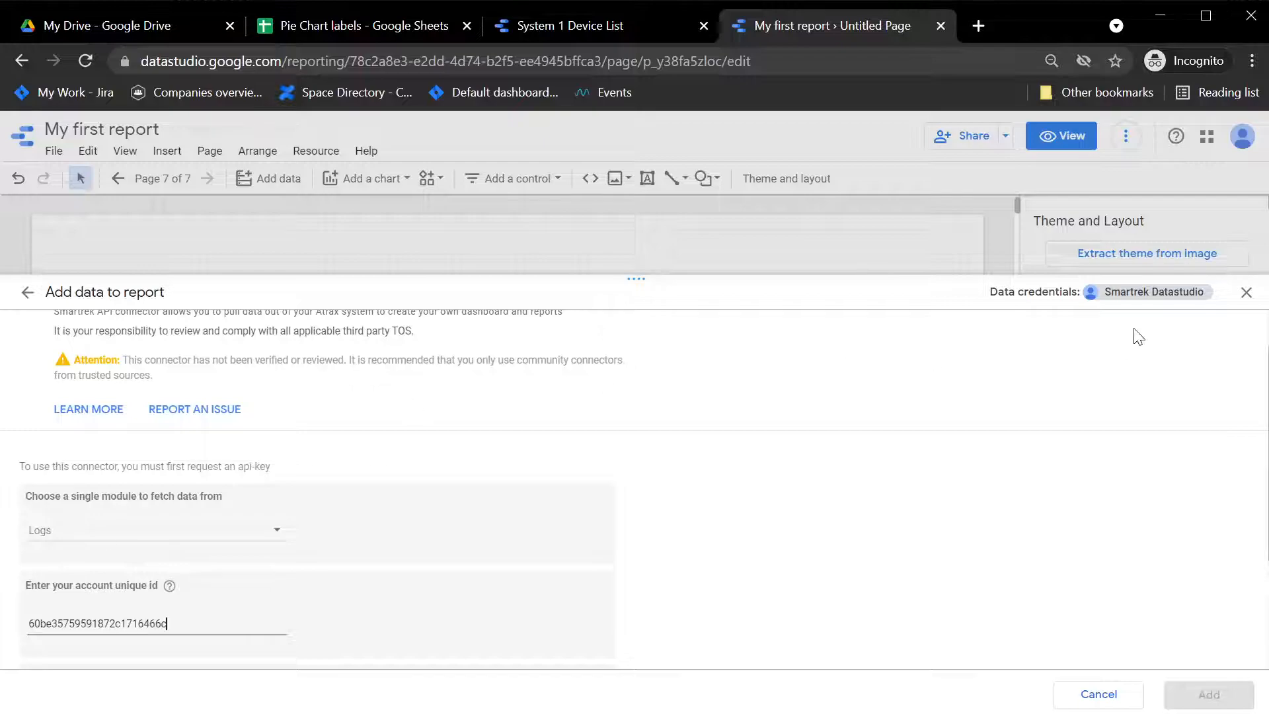
key("alt+Tab")
scroll(164, 535, "down", 3)
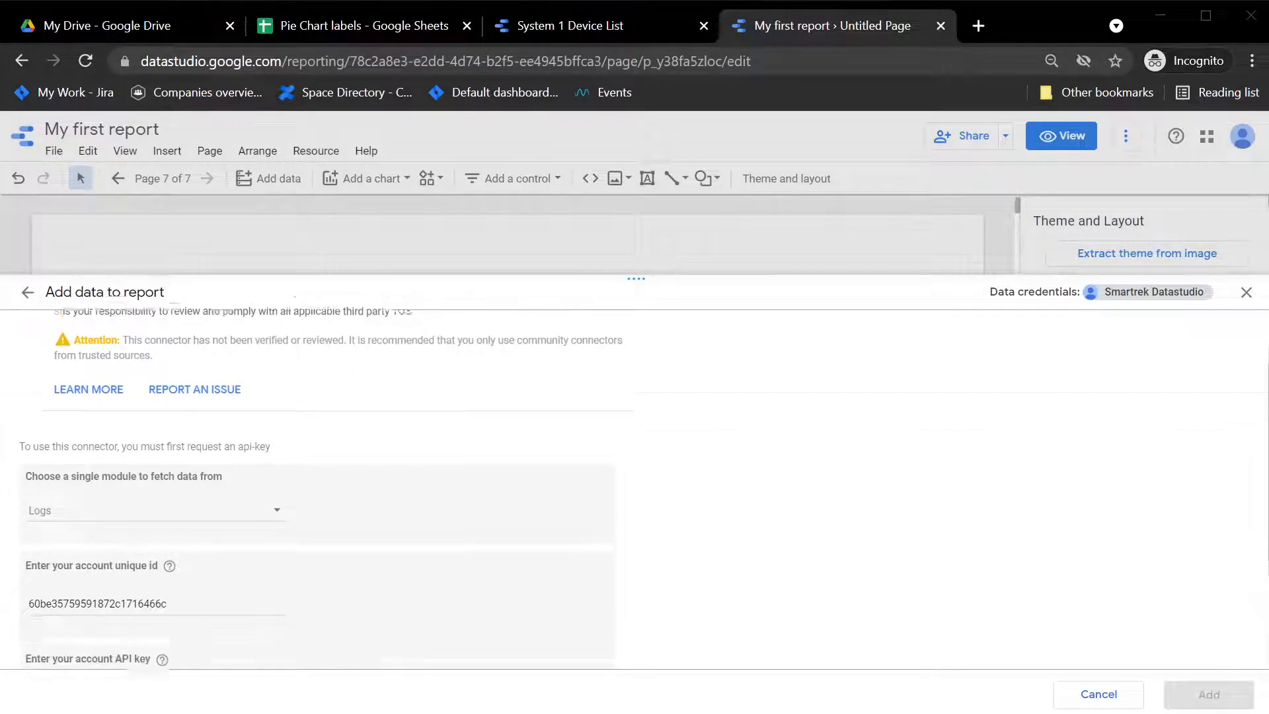
left_click(165, 535)
key("ctrl+v")
left_click(61, 598)
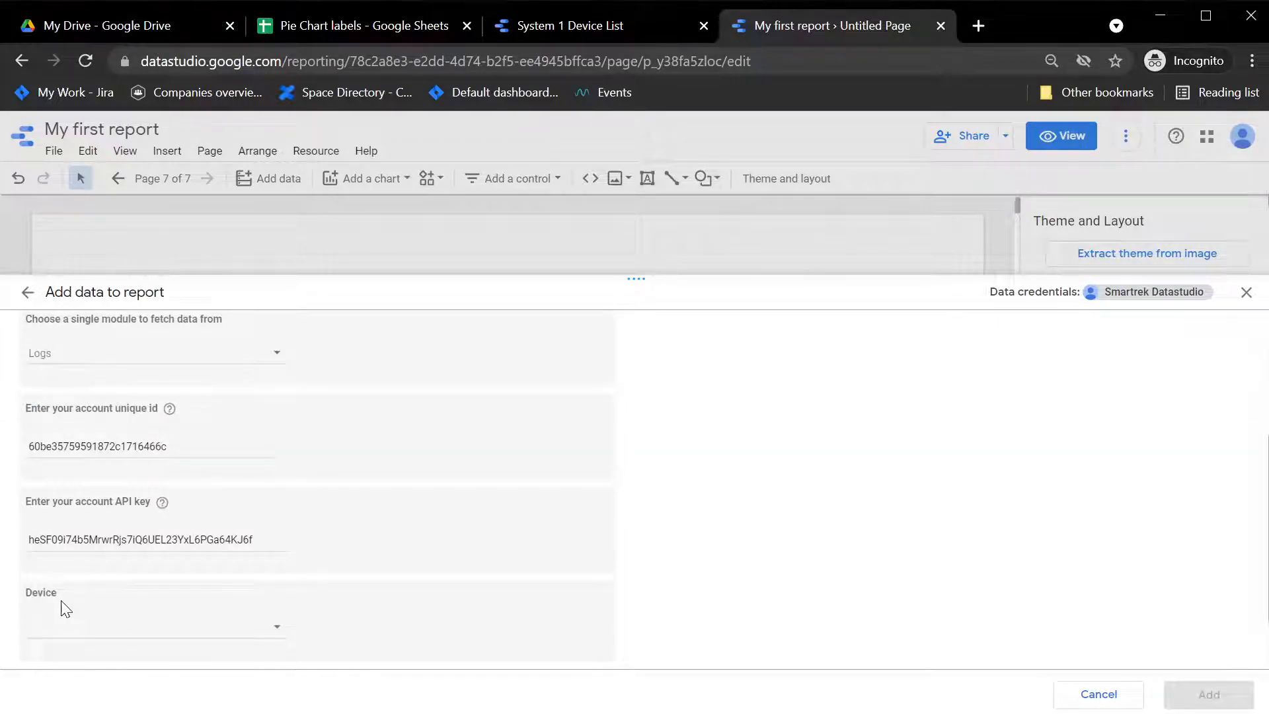
Choose Garner Vacuum as the device and proceed to the dimension selection.
scroll(70, 602, "down", 2)
left_click(164, 545)
scroll(179, 572, "down", 3)
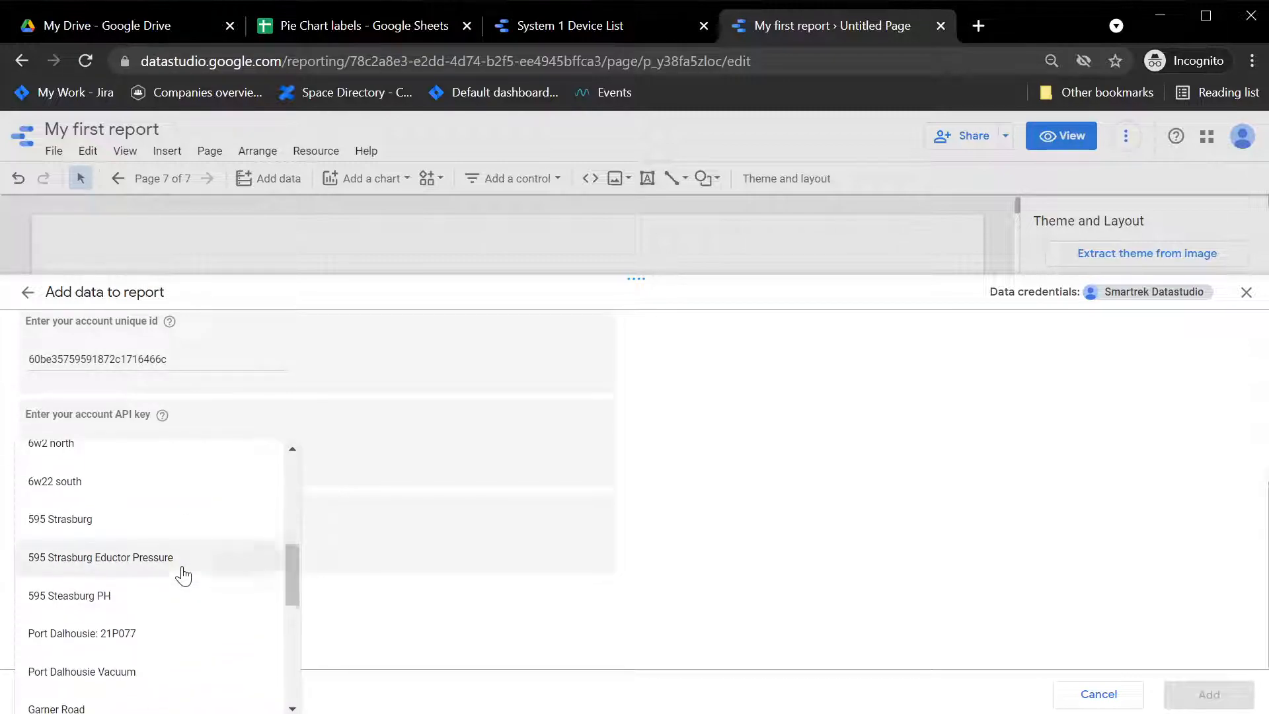
scroll(183, 574, "down", 5)
scroll(183, 575, "up", 5)
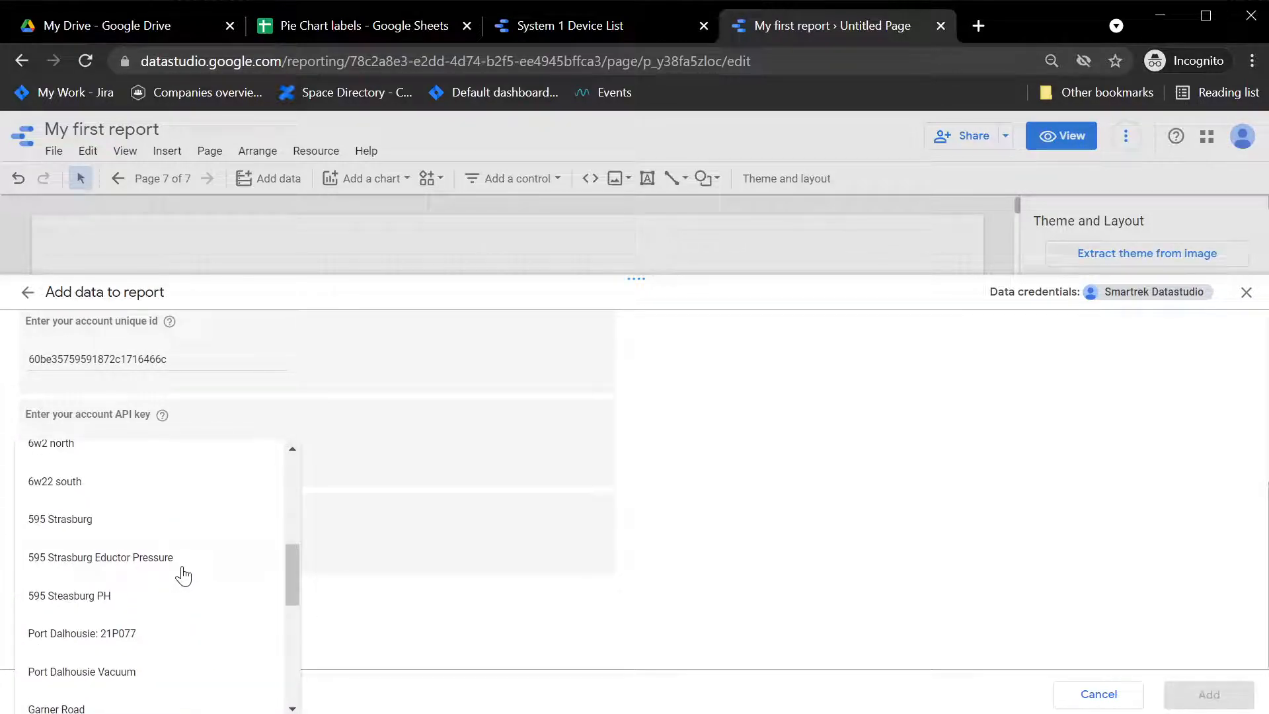
left_click_drag(292, 556, 297, 586)
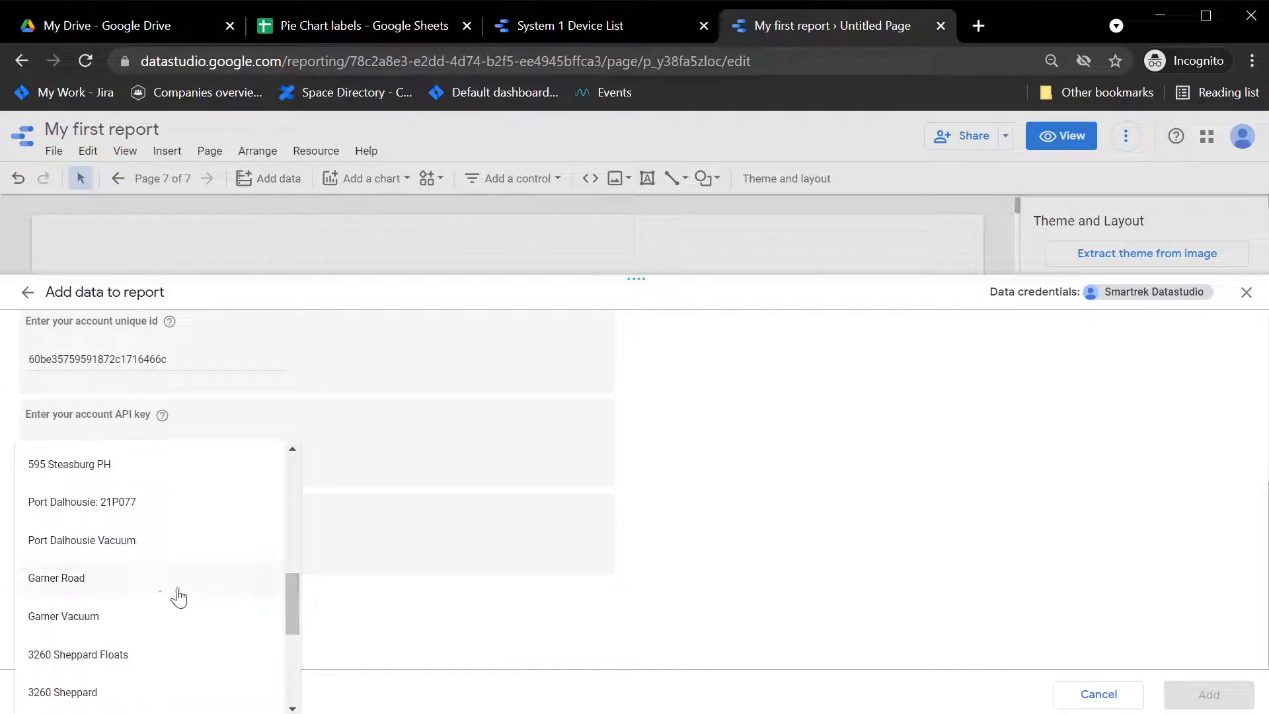
left_click(136, 616)
left_click(78, 604)
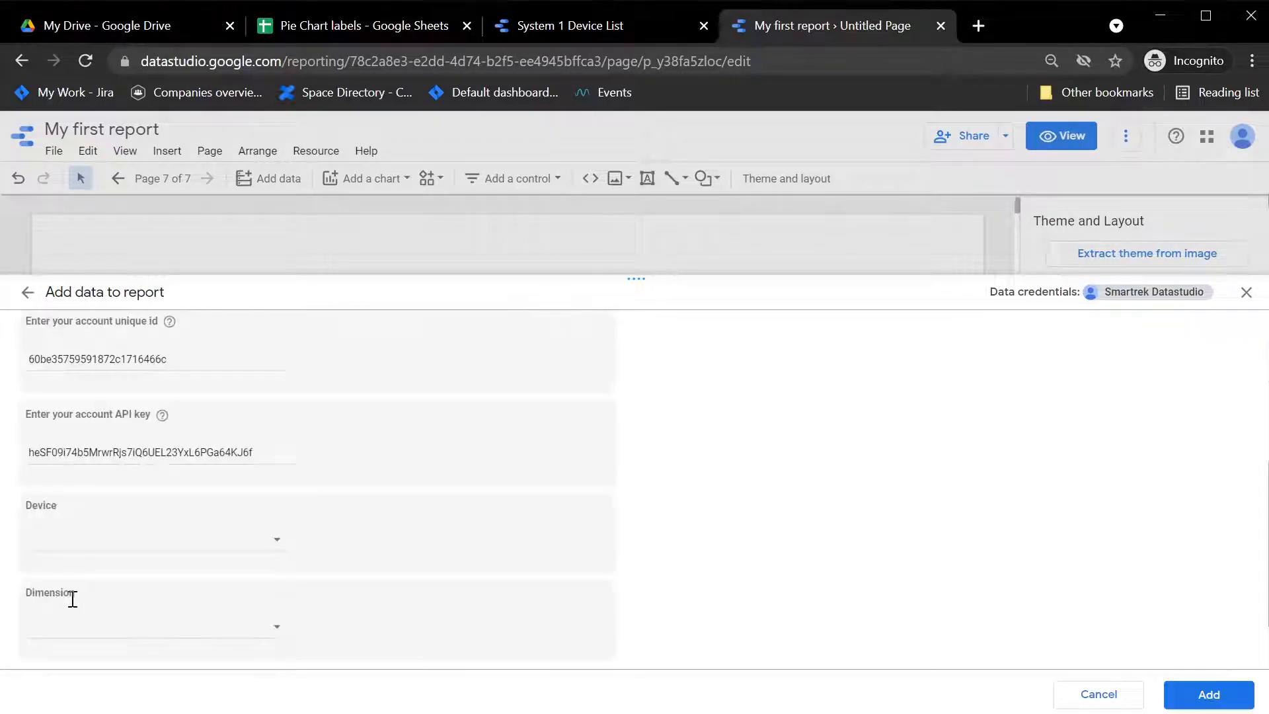
Select the Garner Vacuum device again and choose Pressure 1 and Temperature as its dimensions.
left_click(125, 550)
left_click_drag(289, 477, 329, 598)
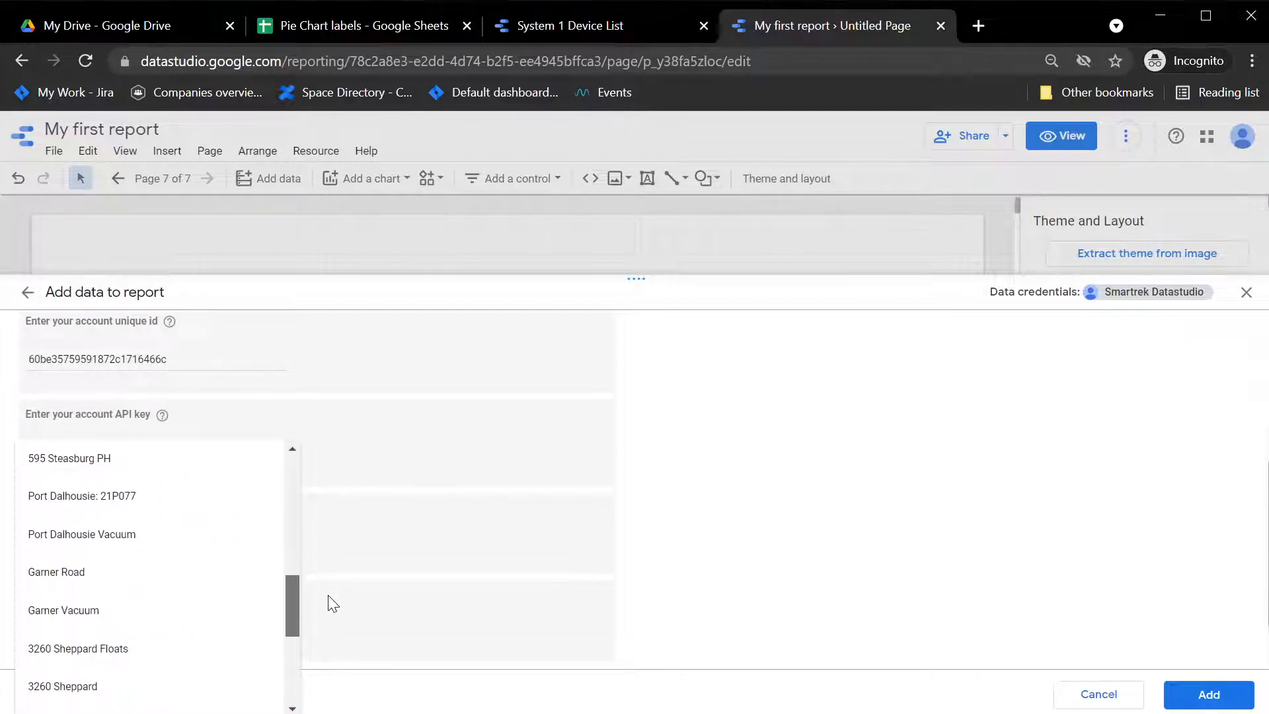
left_click(160, 610)
left_click(129, 634)
left_click(50, 549)
left_click(81, 687)
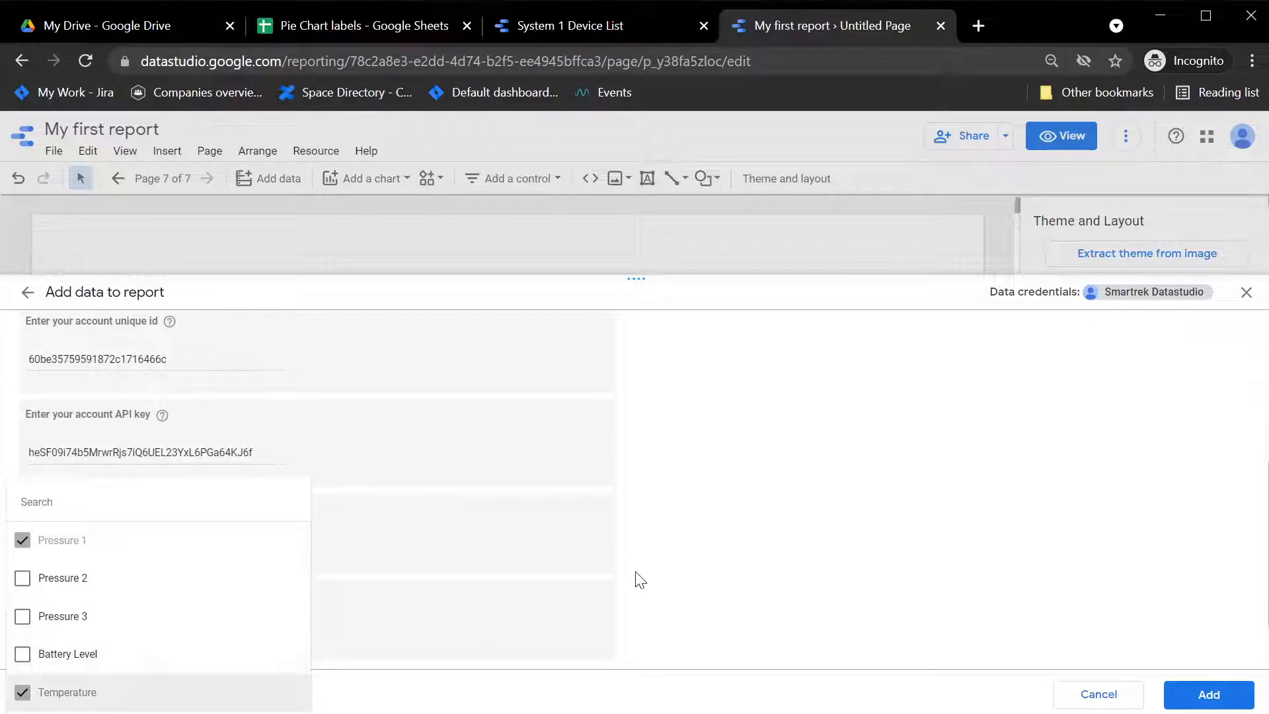
left_click(707, 590)
Add the configured Smartrek Technologies data source to the report and accept the confirmation.
left_click(1200, 694)
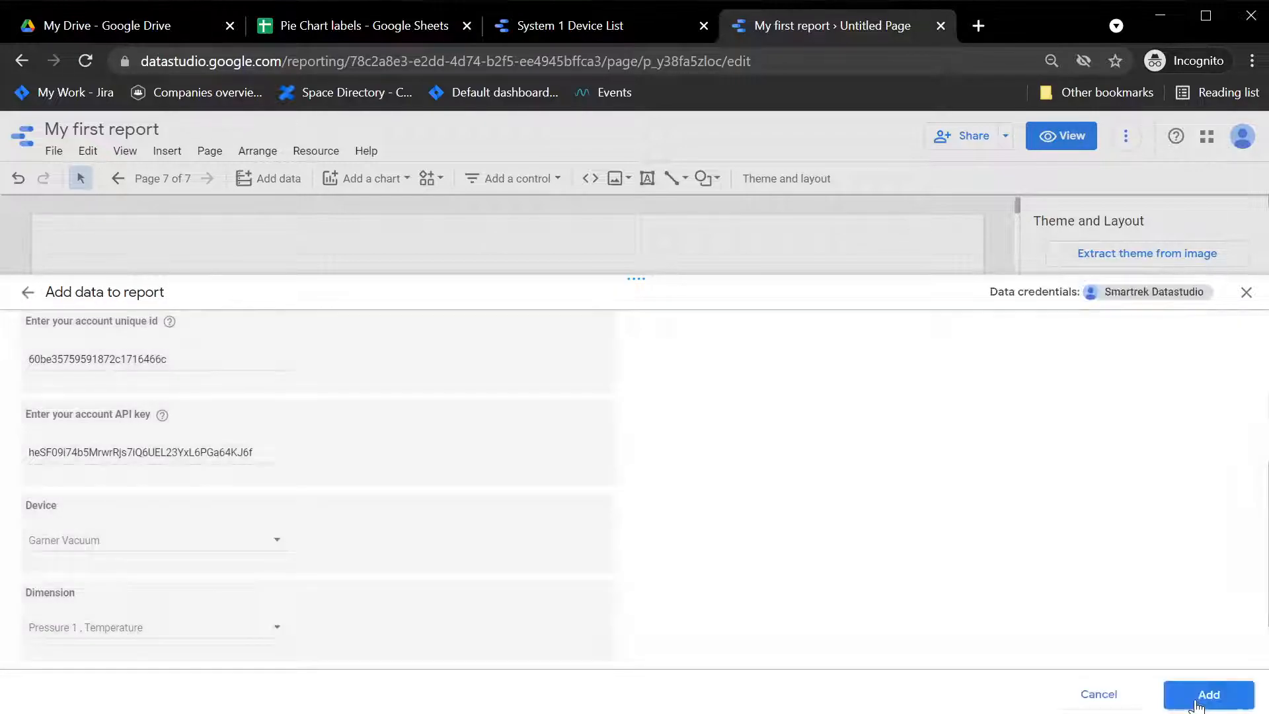
left_click(1197, 704)
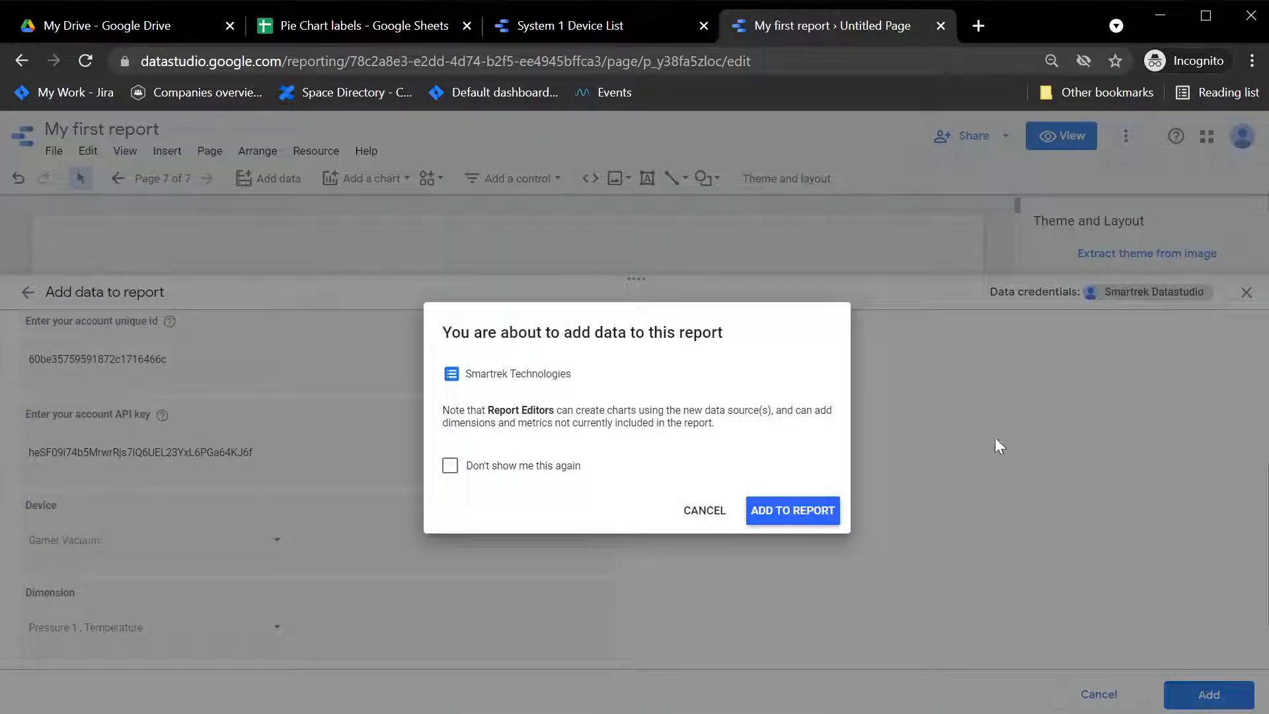
left_click(793, 510)
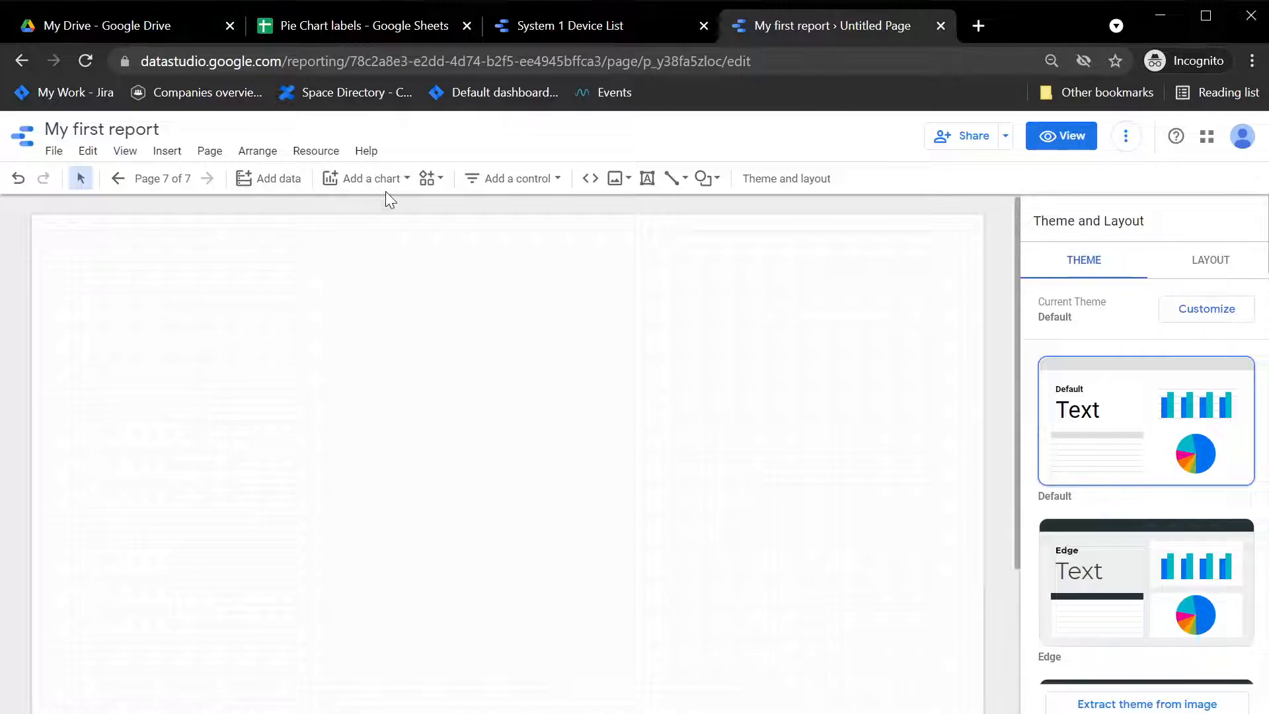
Insert a line chart in the left half of the blank report page.
left_click(368, 177)
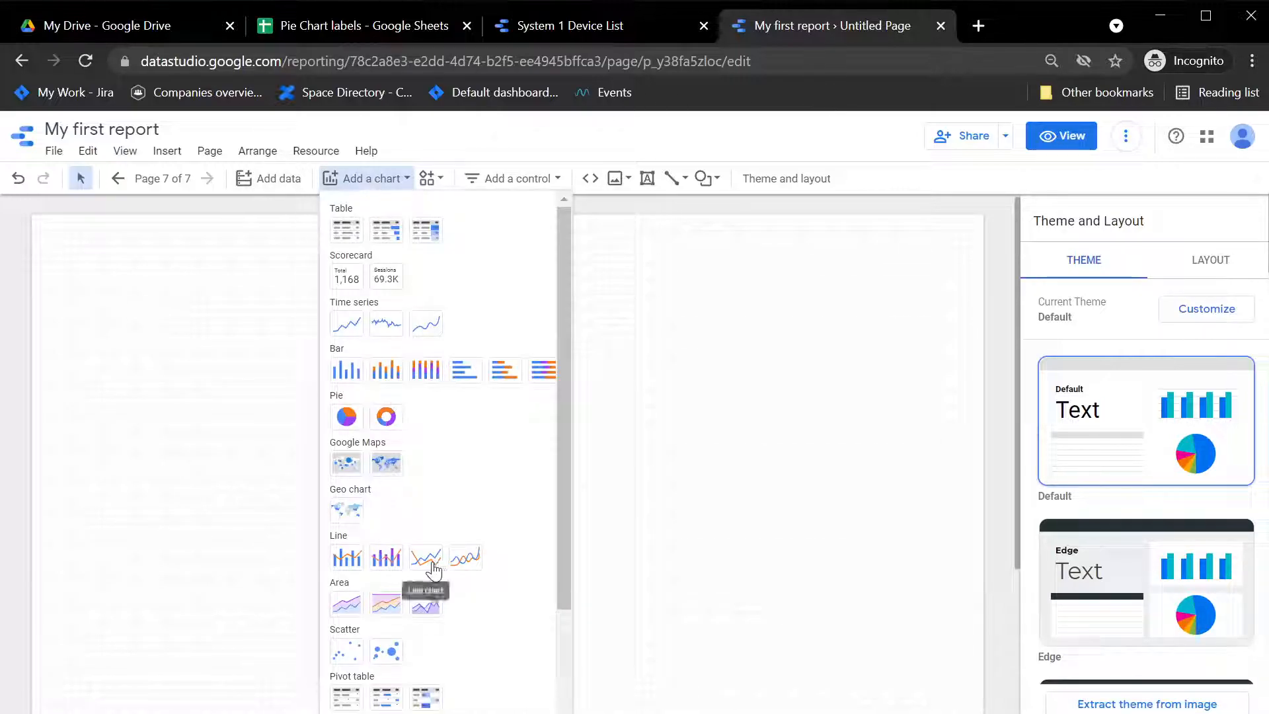
left_click(430, 563)
left_click(196, 376)
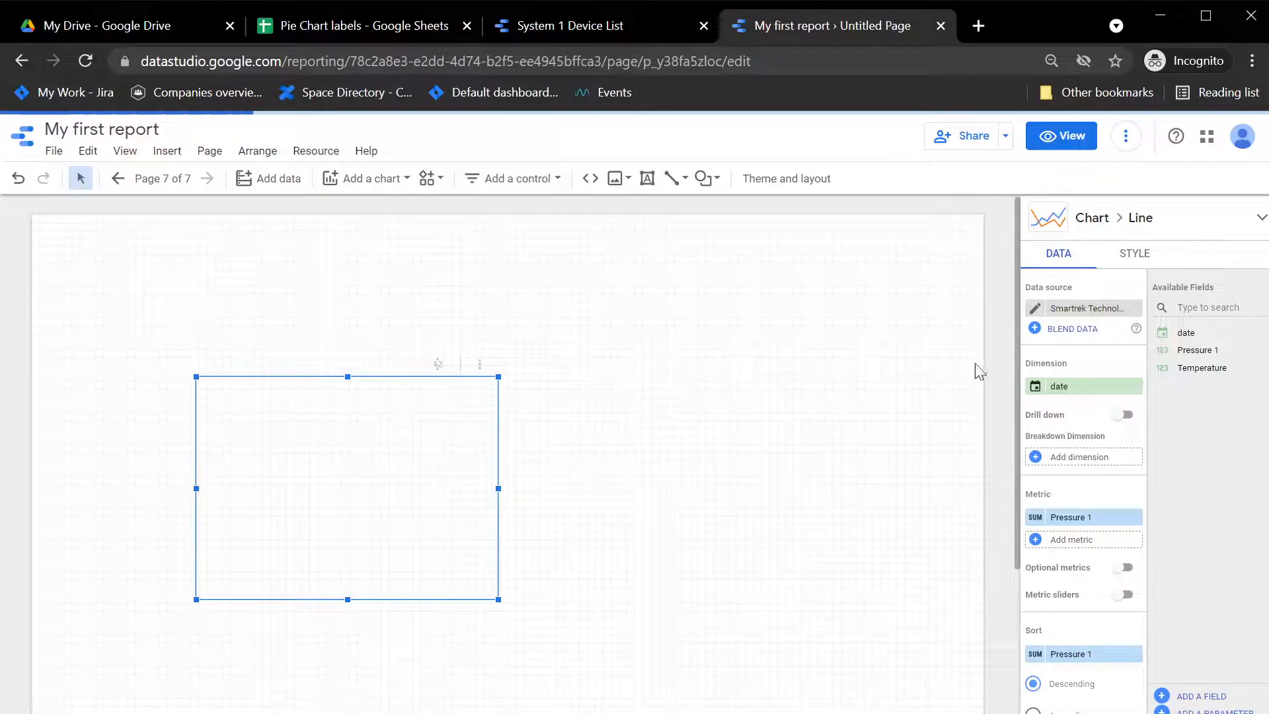
Rename the chart's data source as Garner Vacuum Logs and close its field editor.
left_click(1033, 311)
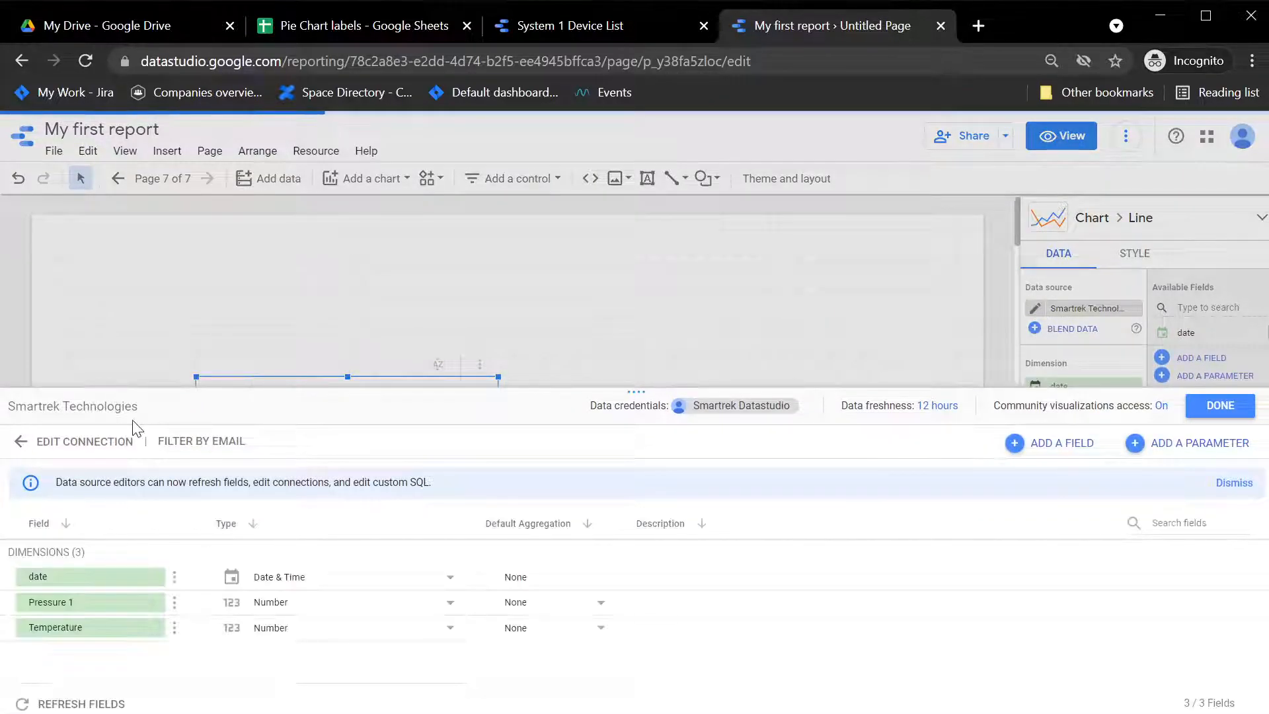
left_click(128, 410)
key("ctrl+a")
type("Garner Vacuum Logs")
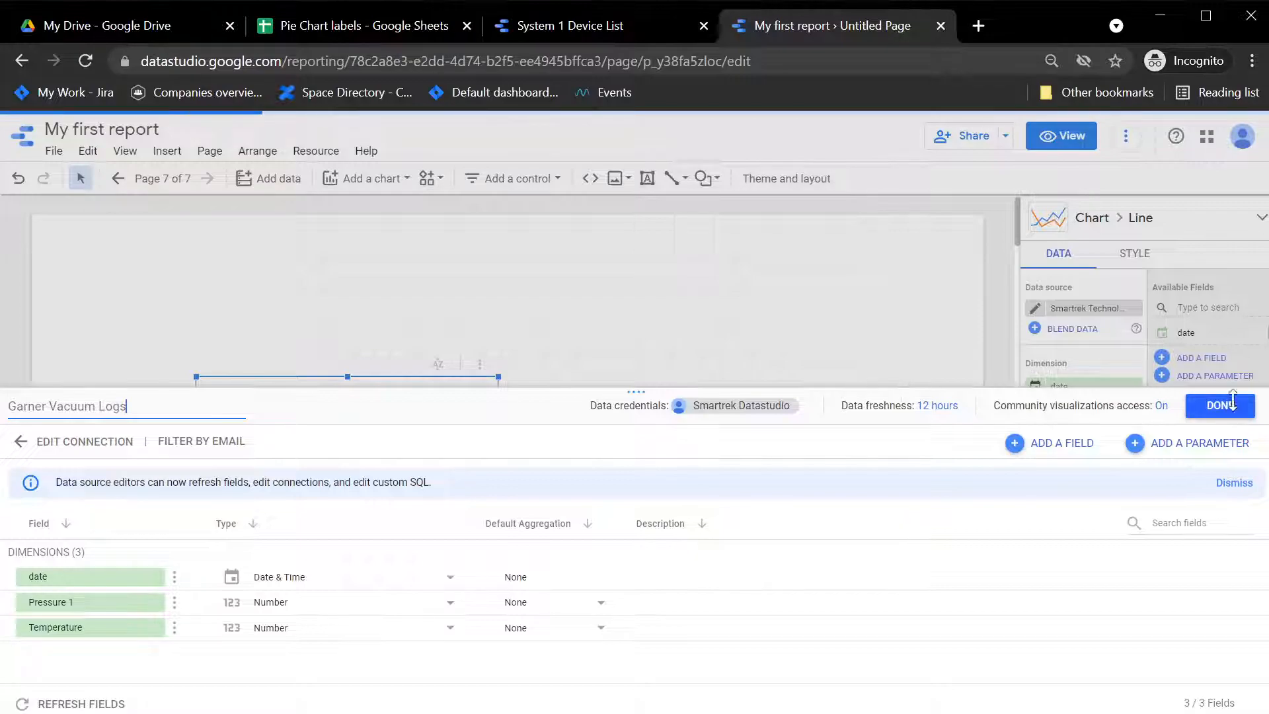
left_click(1233, 406)
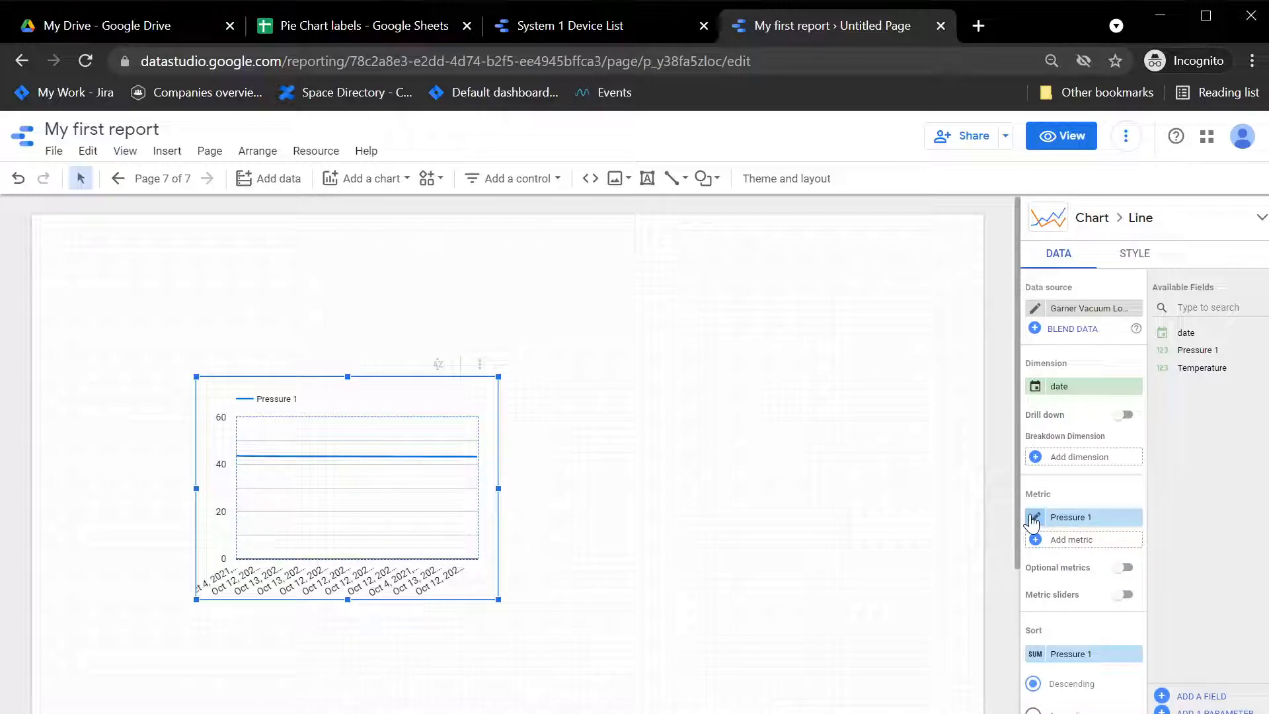
Set the aggregation of the chart's Pressure 1 metric to Average.
left_click(1102, 517)
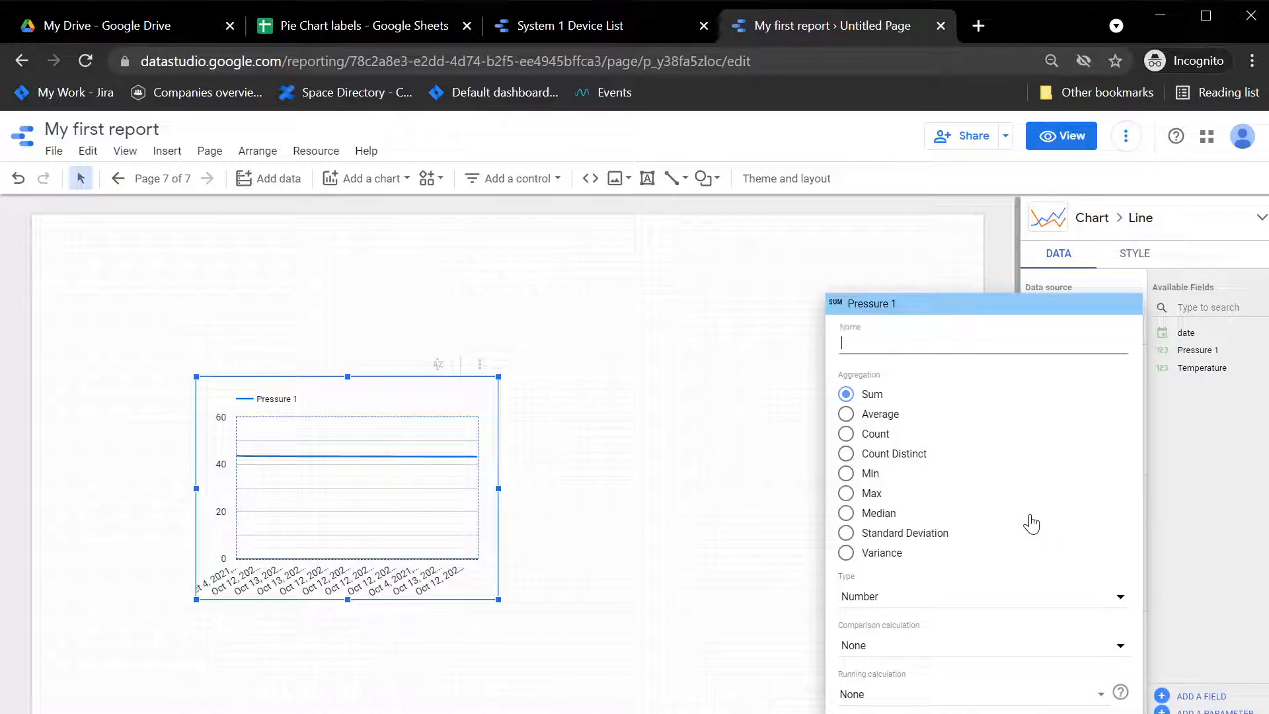
left_click(862, 415)
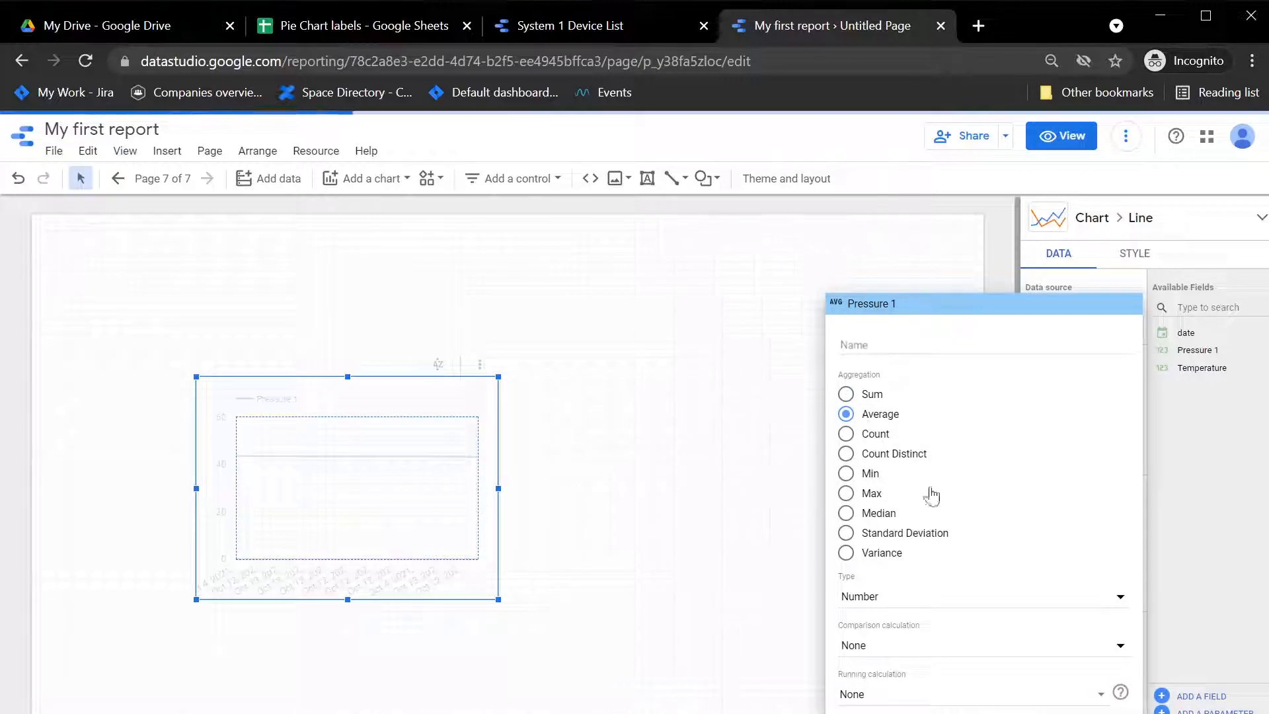
left_click(1229, 518)
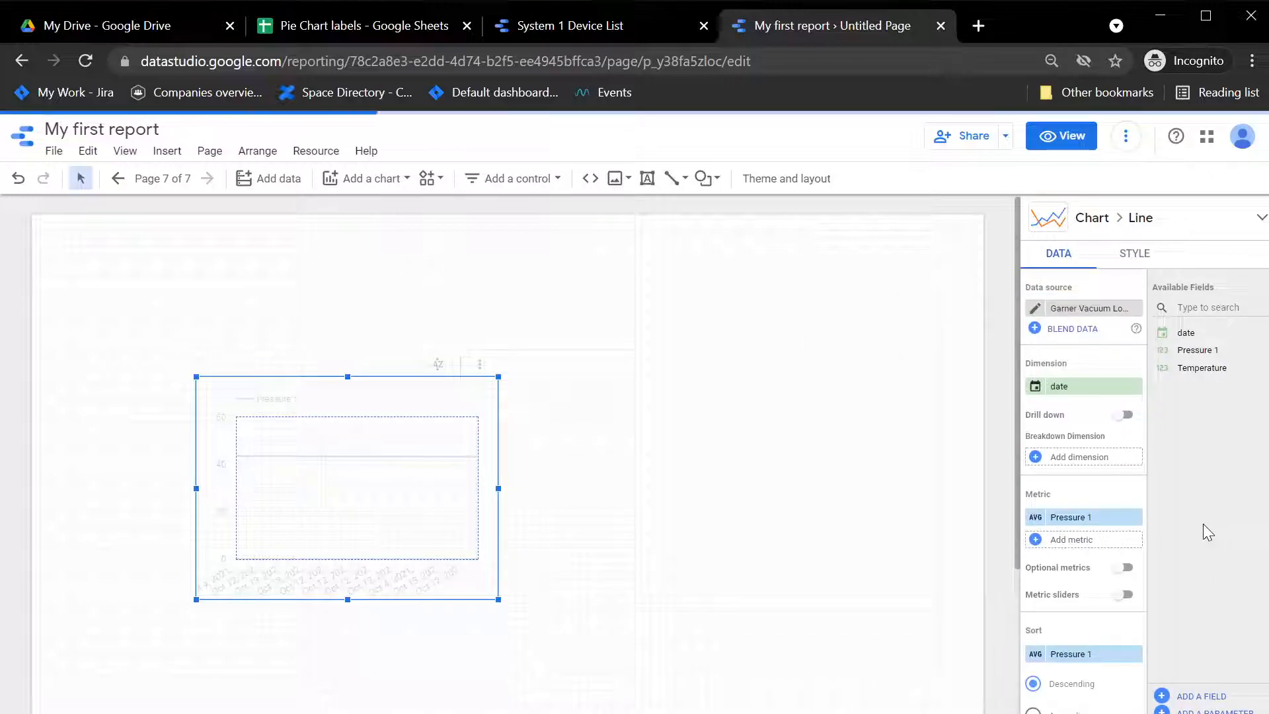
Sort the line chart by date in ascending order.
left_click(1075, 656)
left_click(1051, 554)
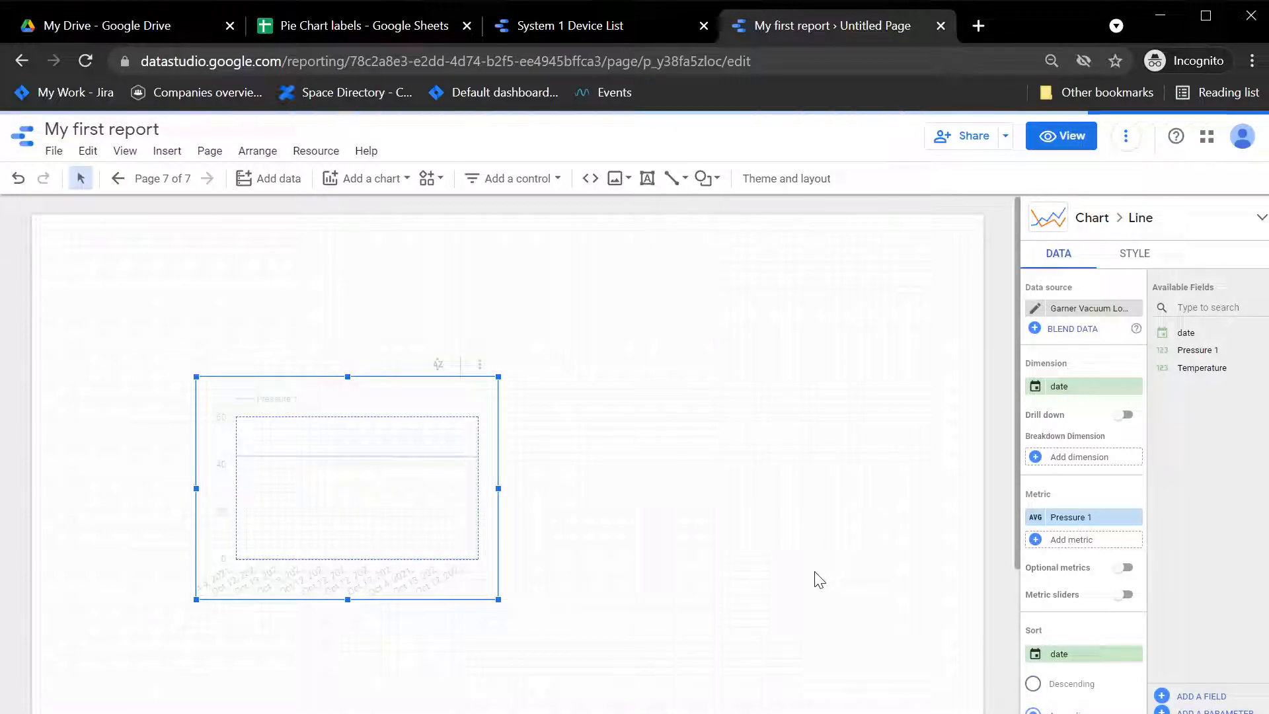
scroll(1117, 586, "down", 6)
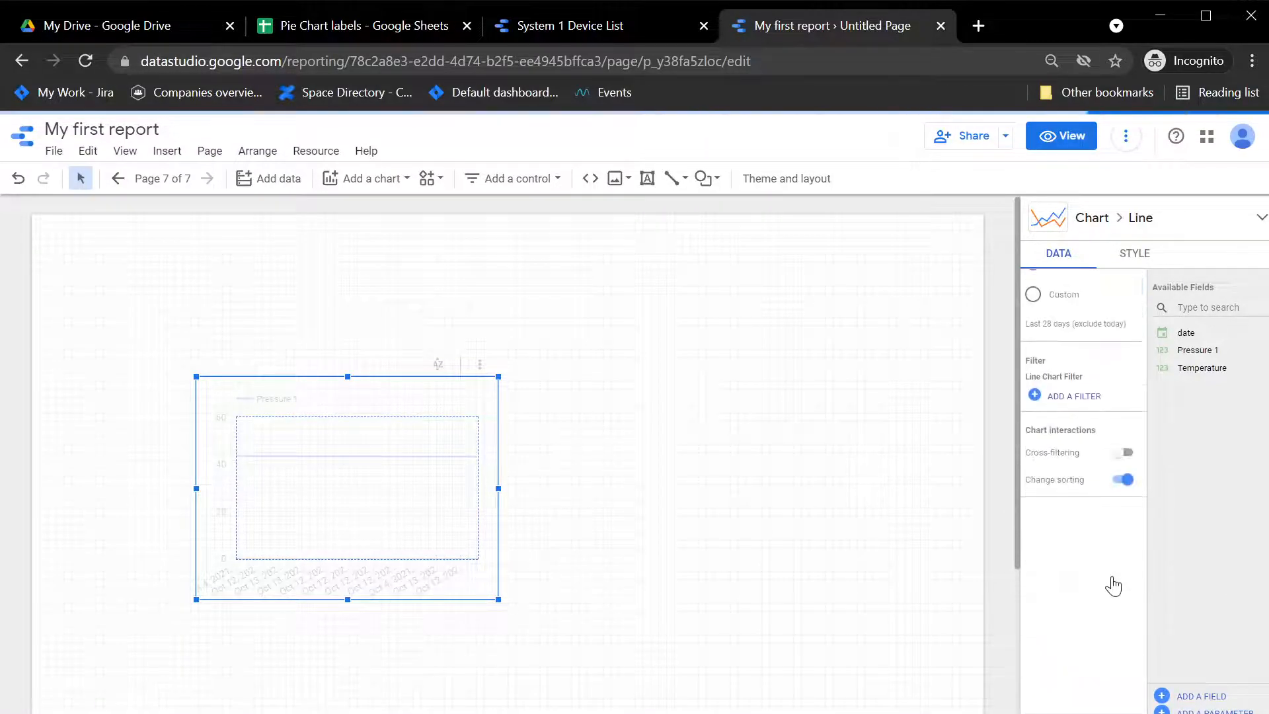
scroll(1113, 585, "up", 6)
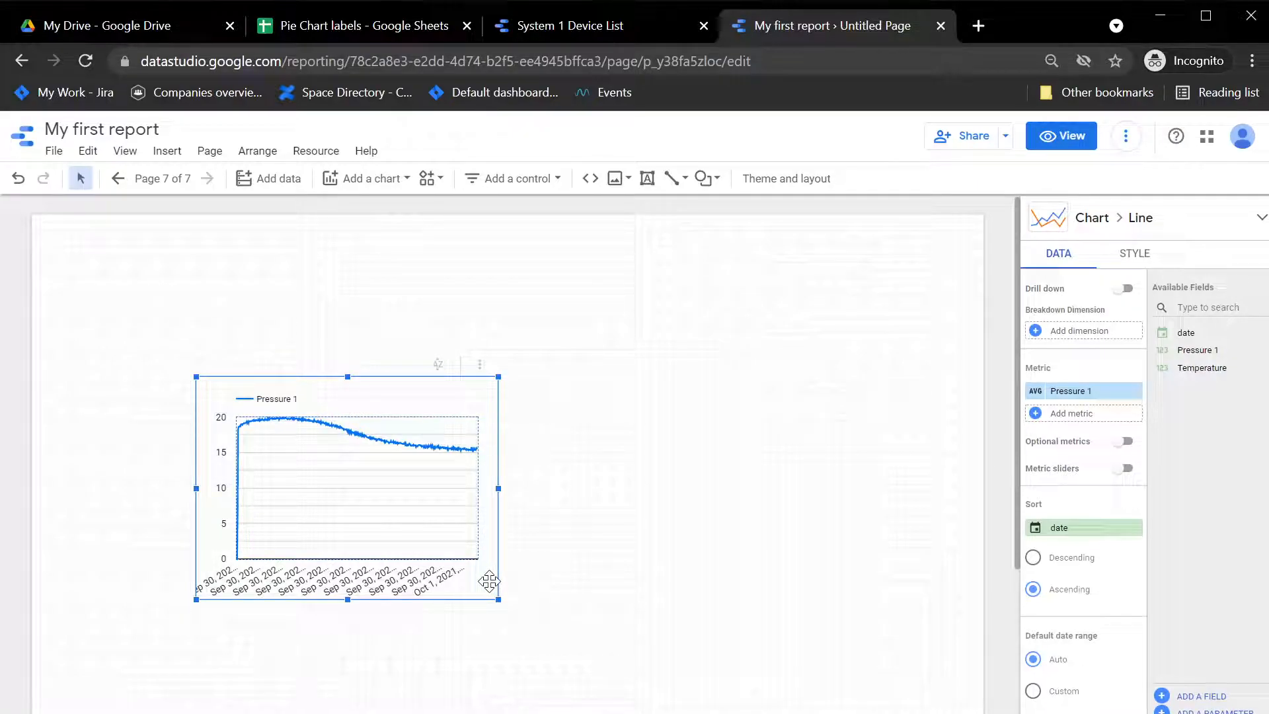
Set the line chart's number of points to 50000 in its style settings.
left_click(1134, 257)
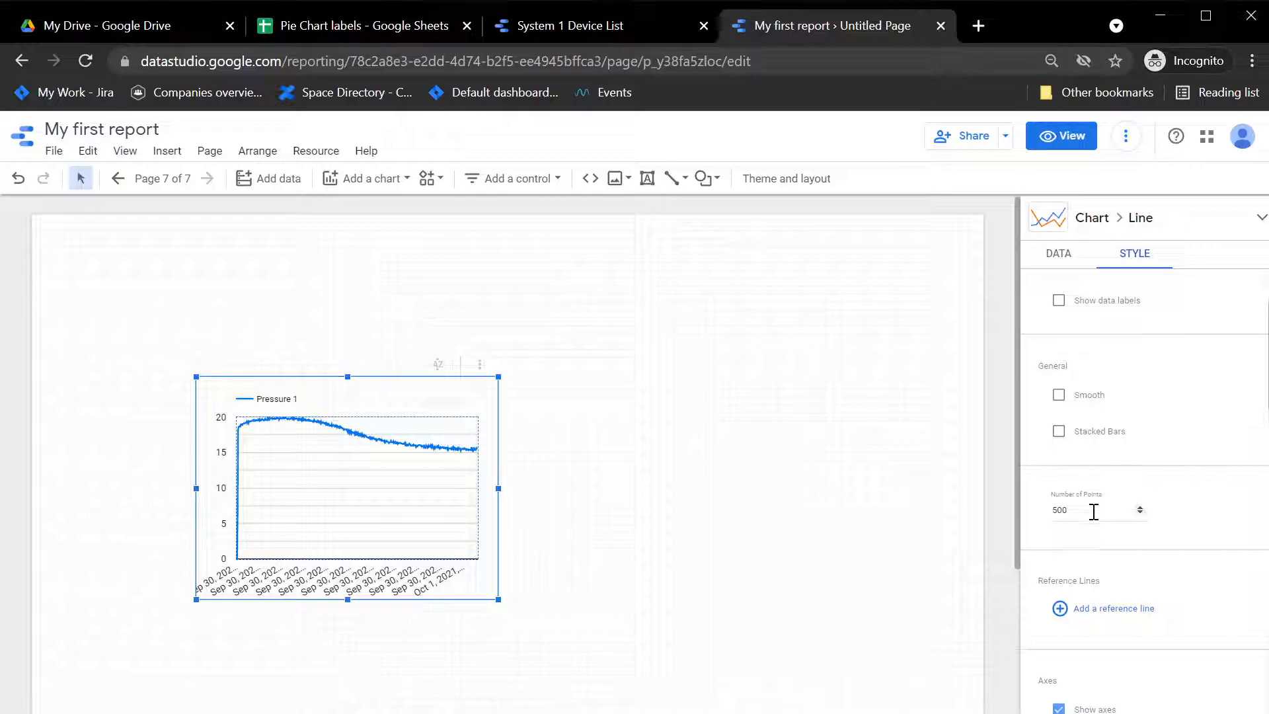
type("00")
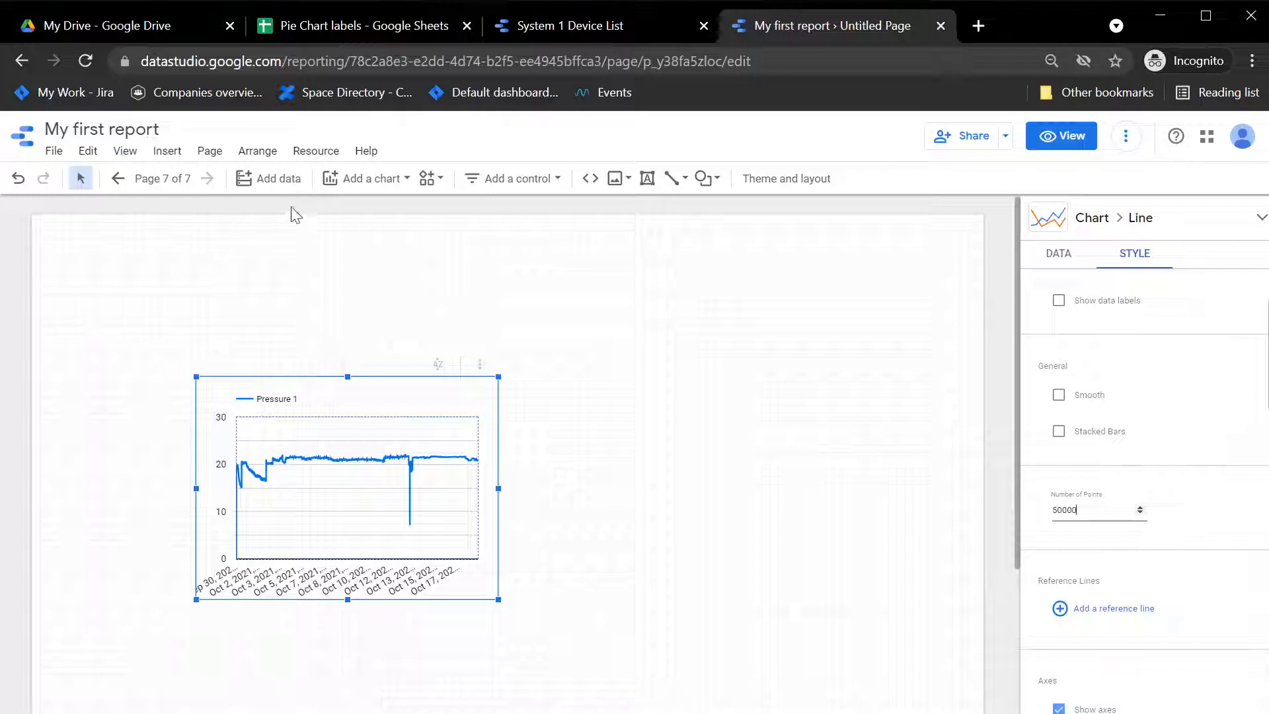
Start adding a second data source to the report with the Smartrek Technologies connector.
left_click(269, 179)
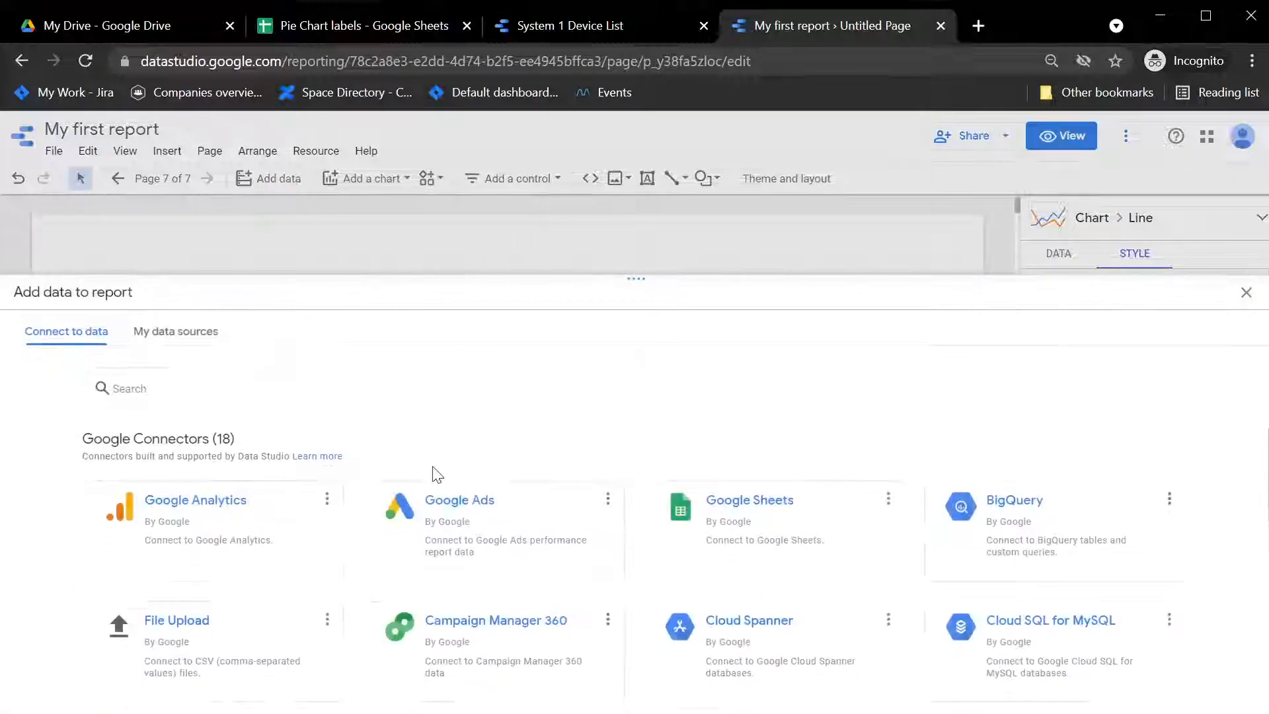
left_click(257, 387)
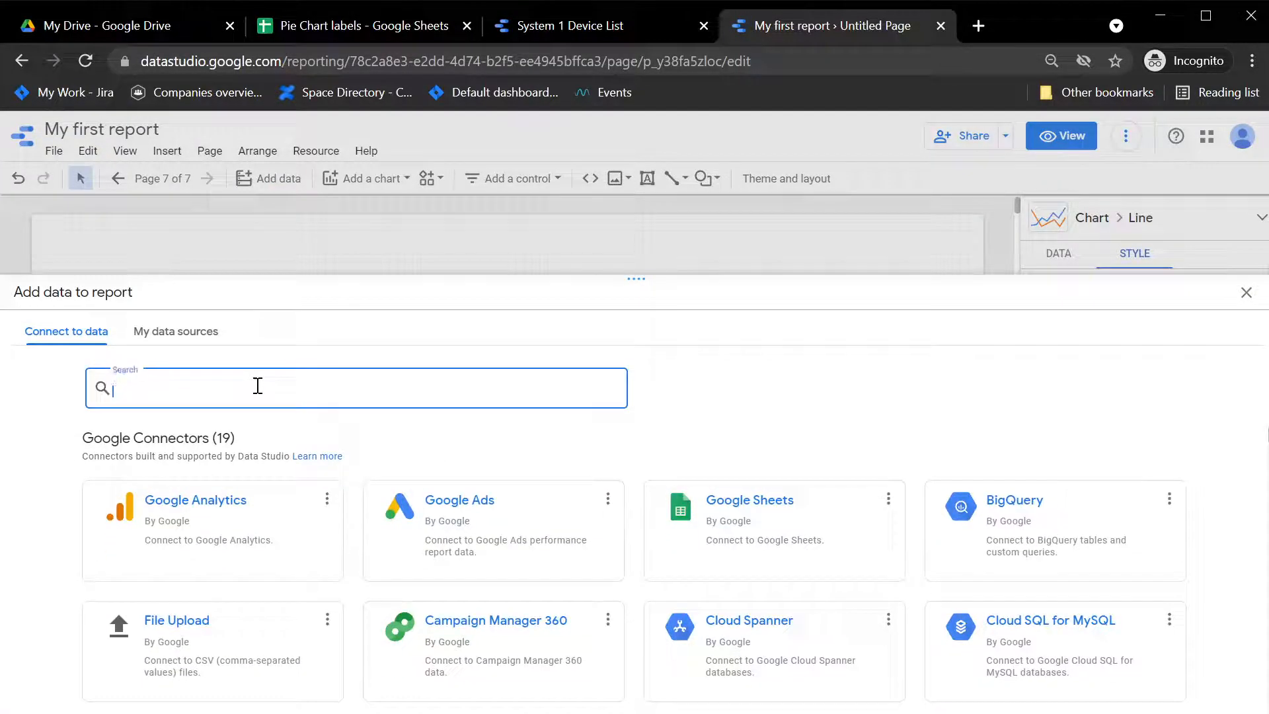
type("smartrek")
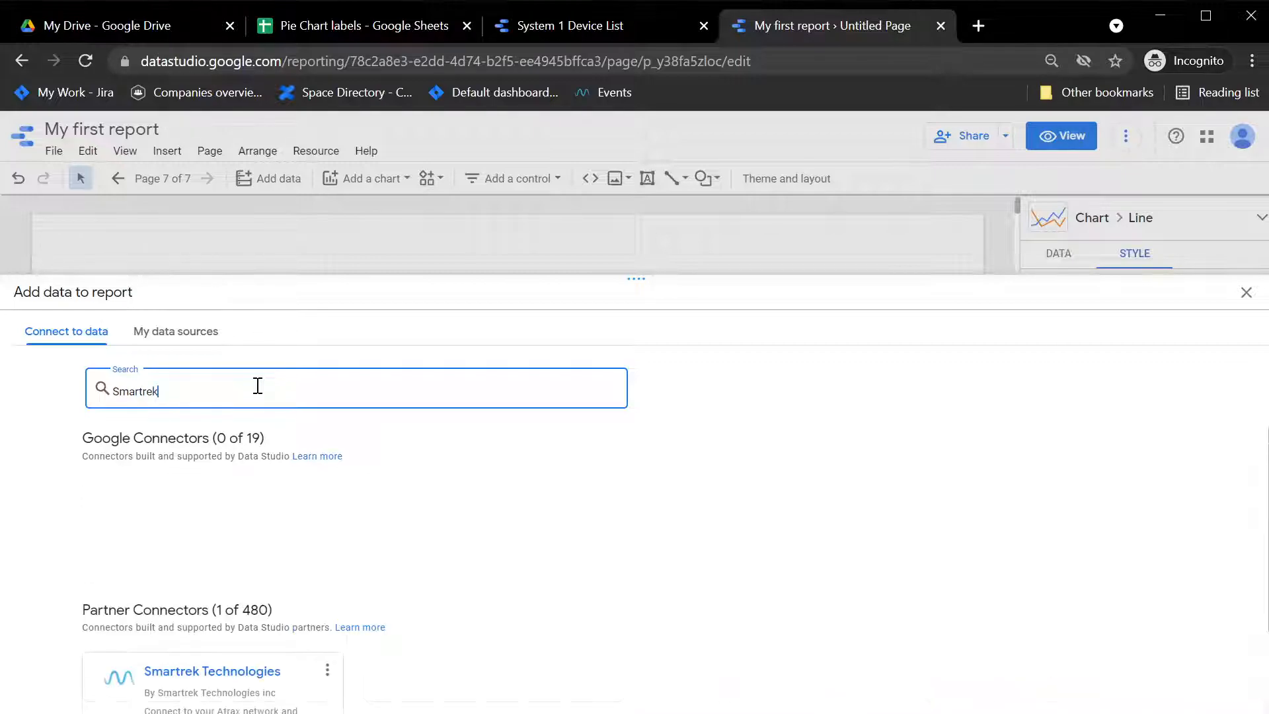
left_click(305, 674)
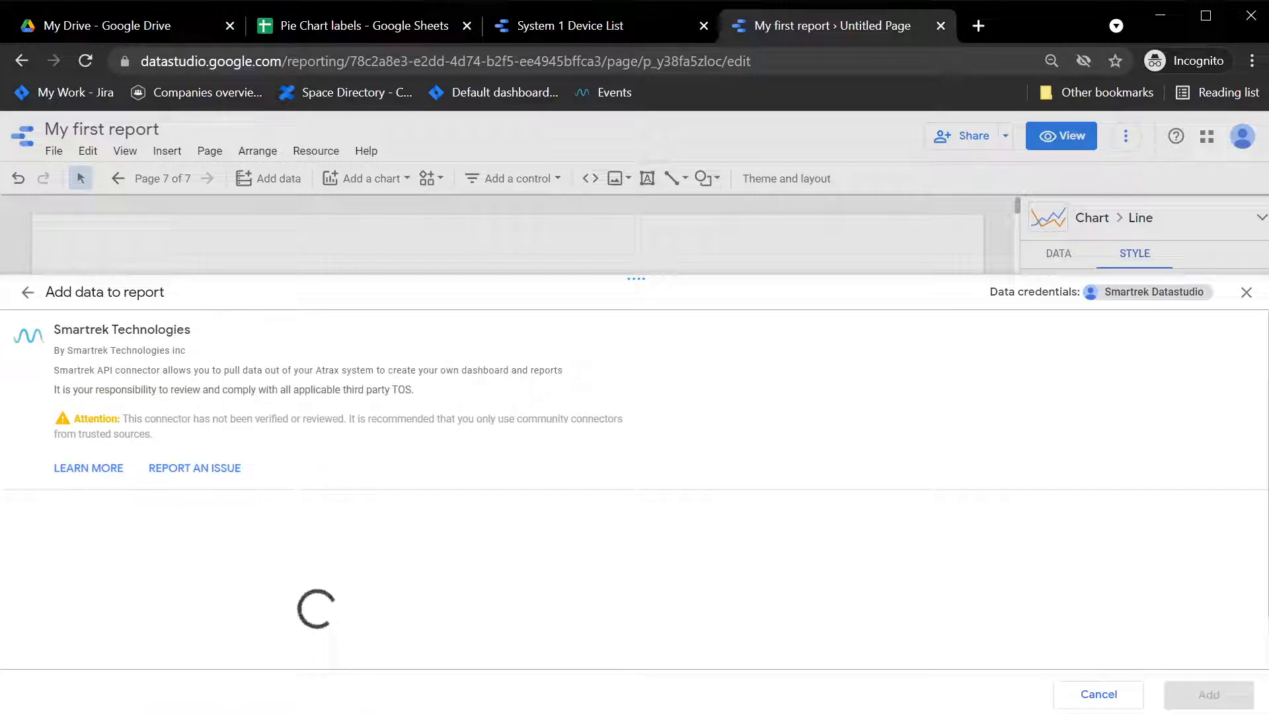
Choose Logs as the second data source's module and proceed to its account fields.
left_click(117, 589)
left_click(73, 586)
left_click(59, 648)
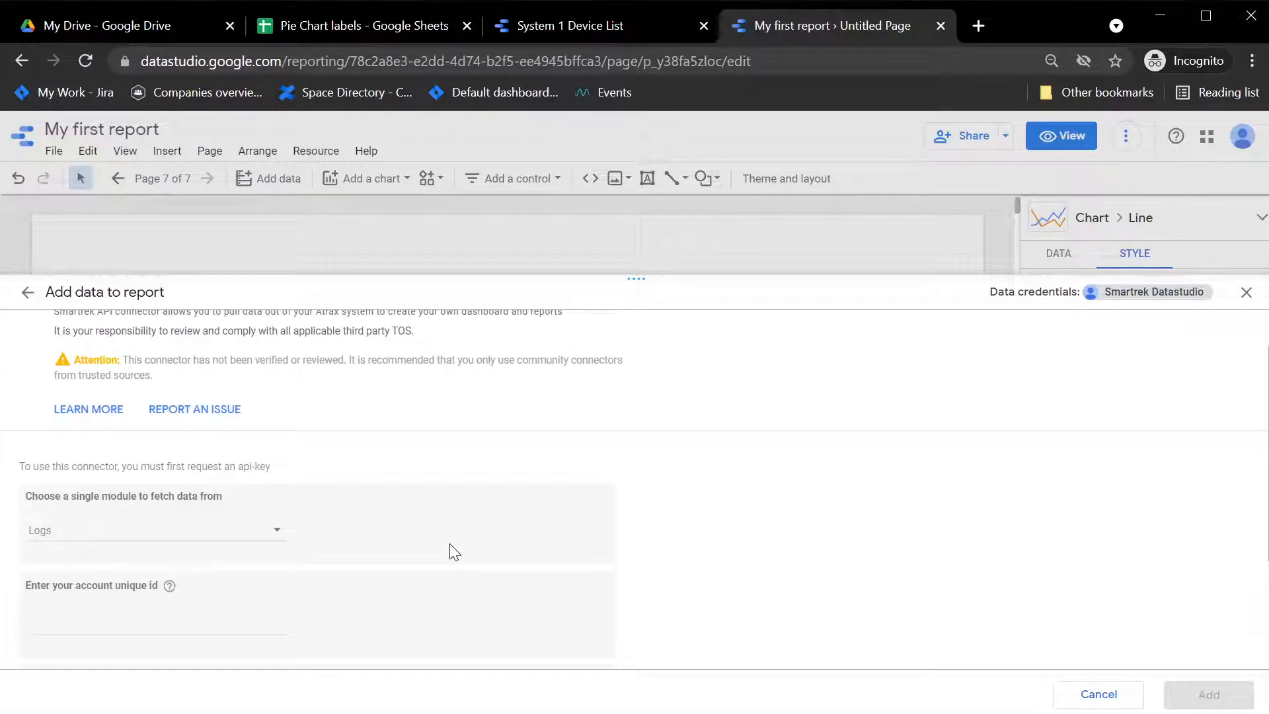
Enter the account unique ID and the account API key for the second log source and proceed to device selection.
left_click(144, 536)
key("ctrl+v")
key("alt+Tab")
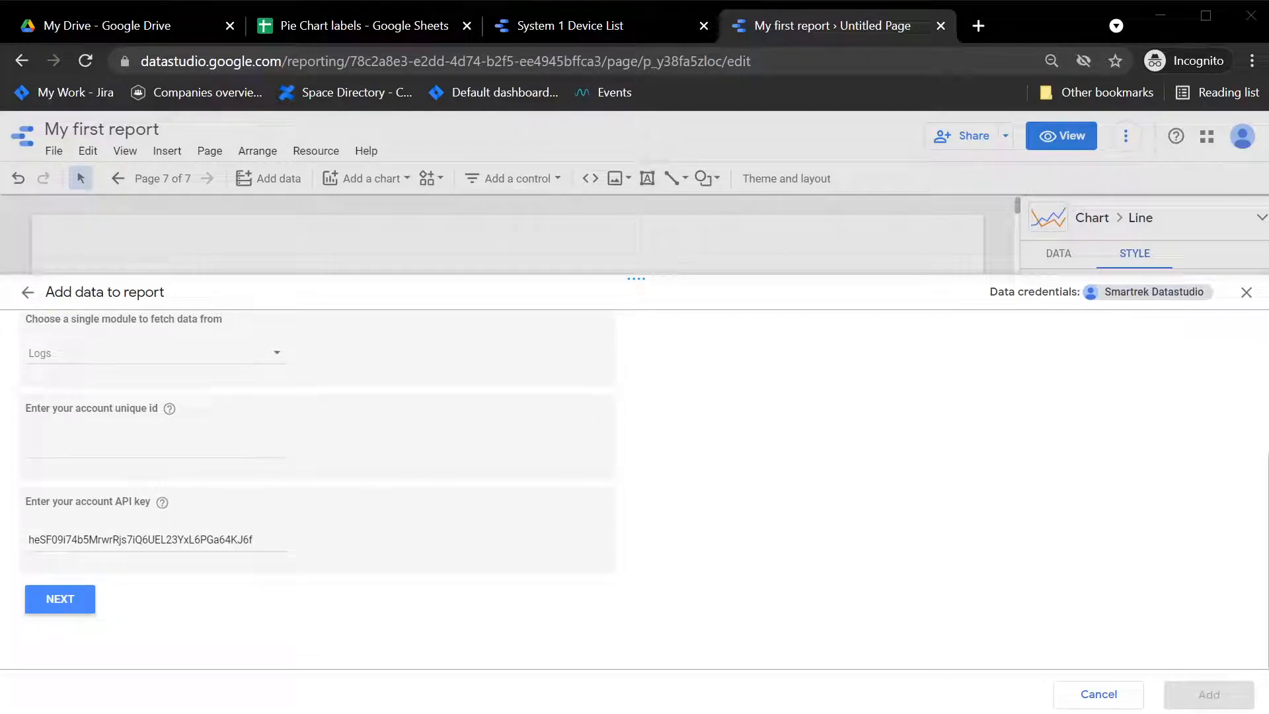
key("ctrl+v")
left_click(58, 599)
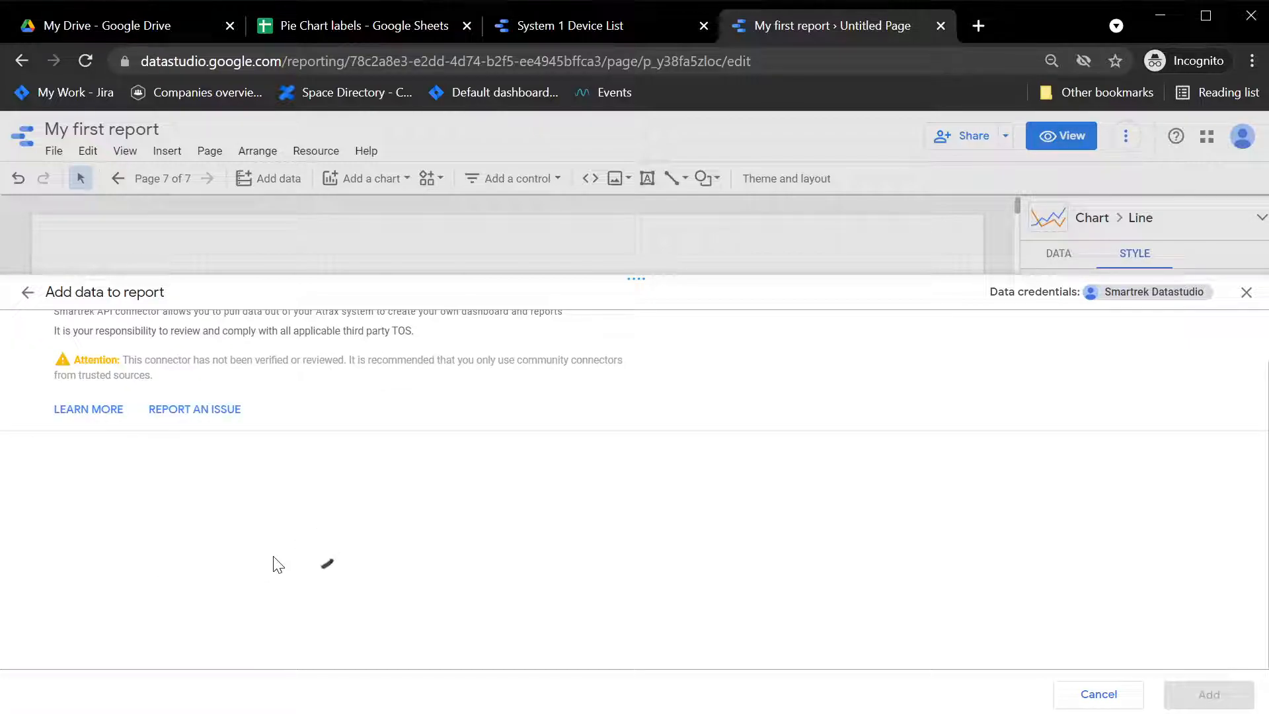
Choose outfall vacuum as the second log source's device and proceed to its dimensions.
left_click(193, 641)
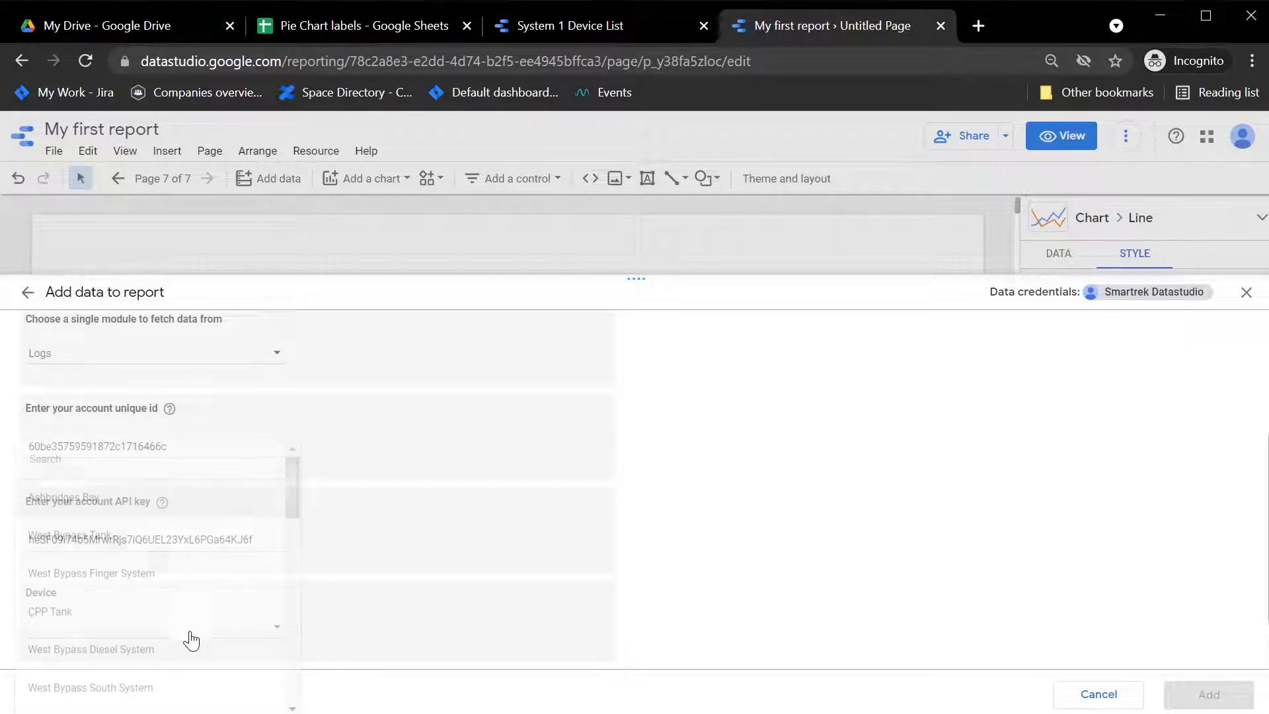
scroll(176, 612, "down", 10)
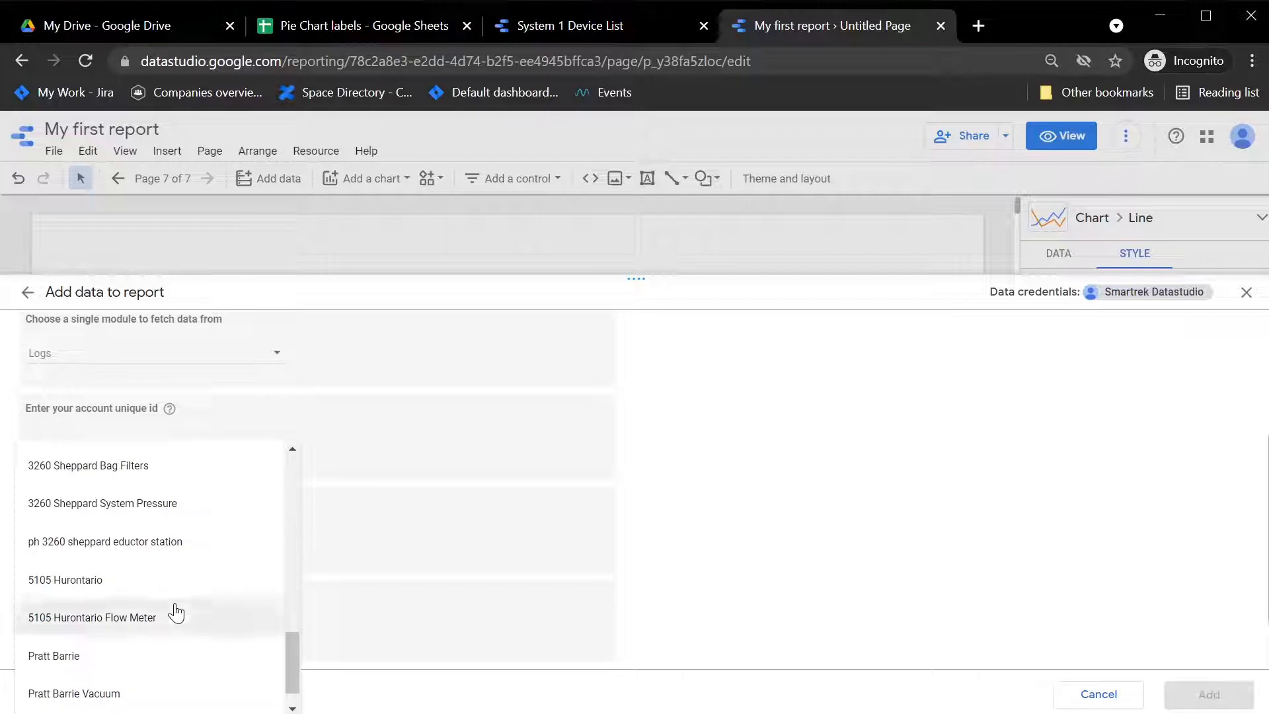
scroll(175, 613, "up", 5)
scroll(175, 611, "up", 3)
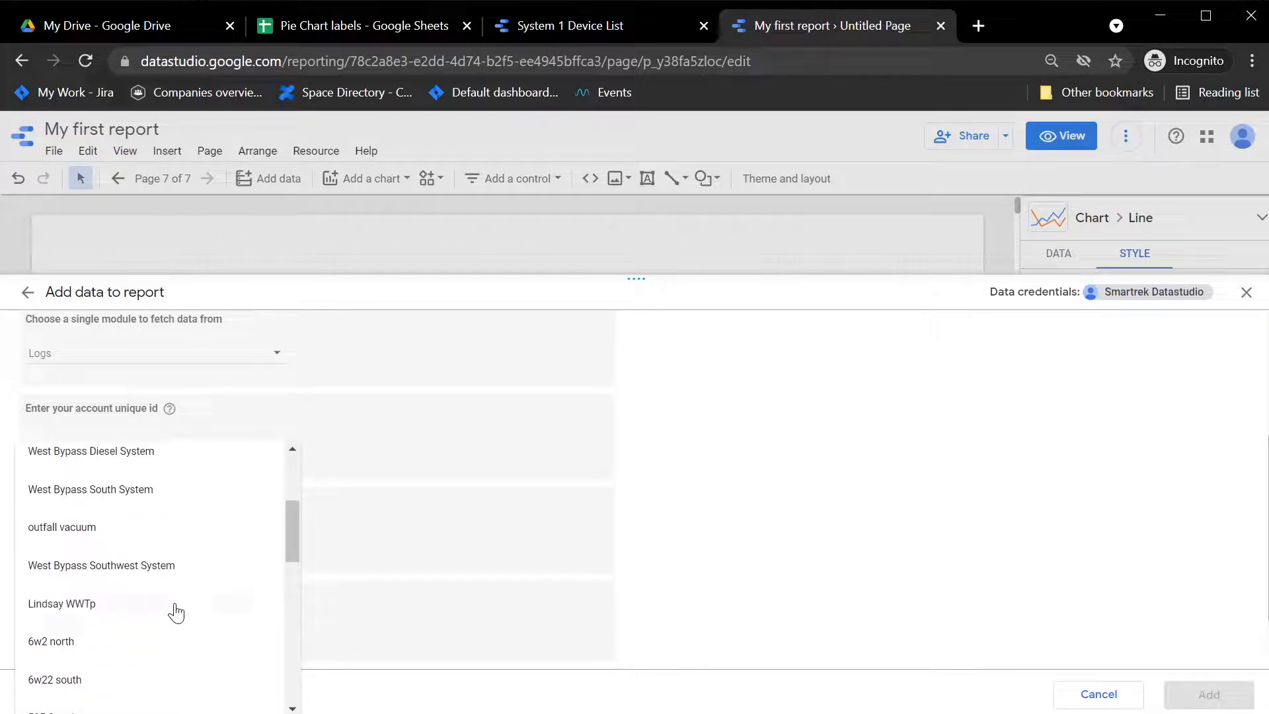
left_click_drag(294, 558, 320, 527)
scroll(306, 528, "down", 3)
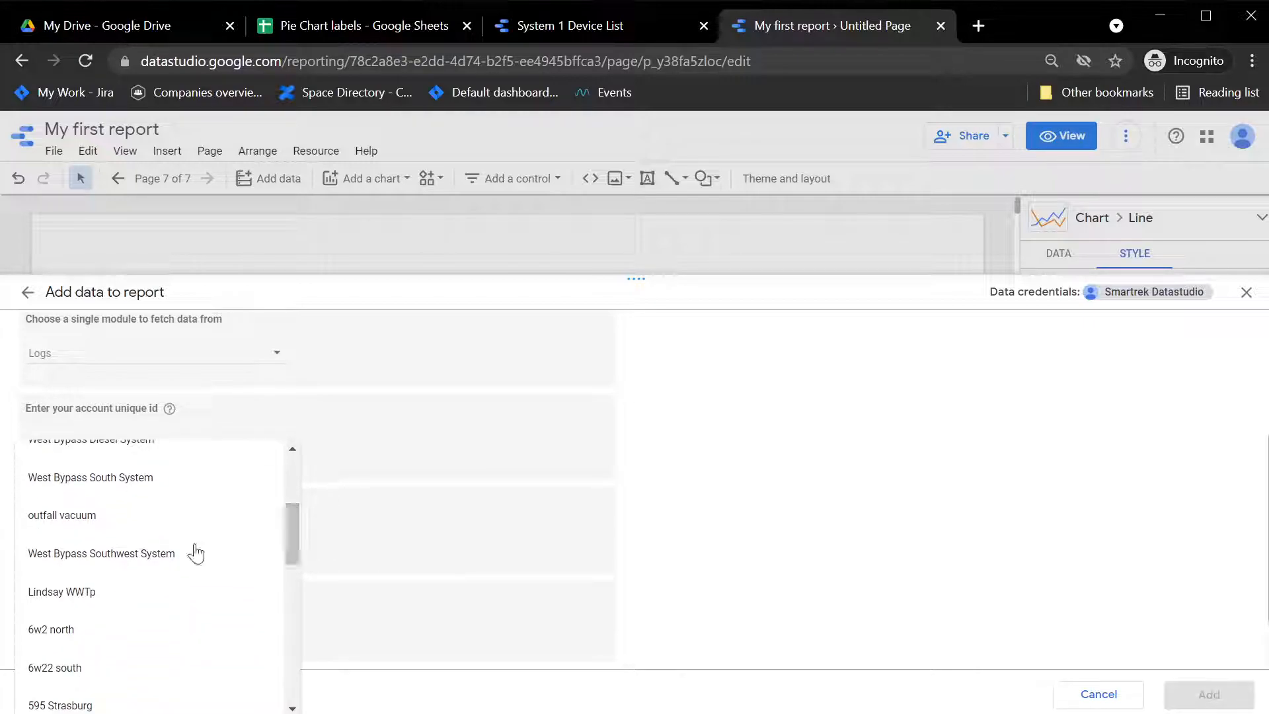
left_click(63, 519)
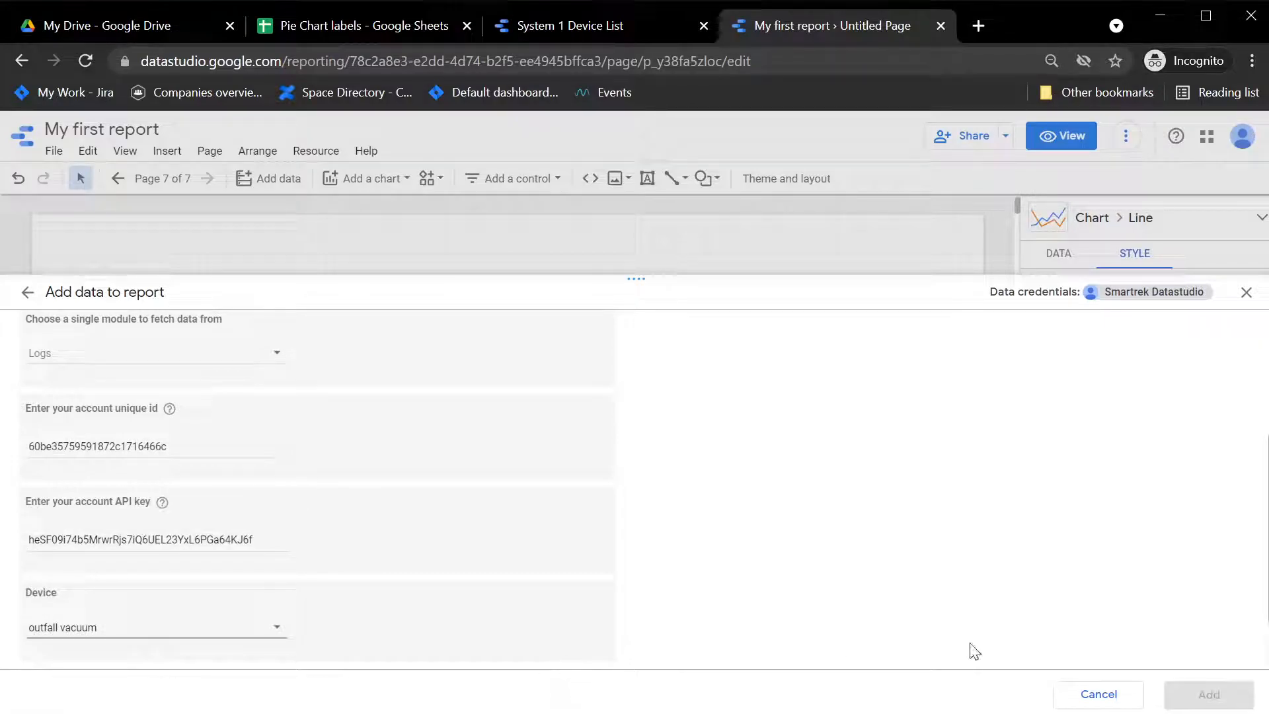
scroll(971, 644, "down", 2)
left_click(73, 603)
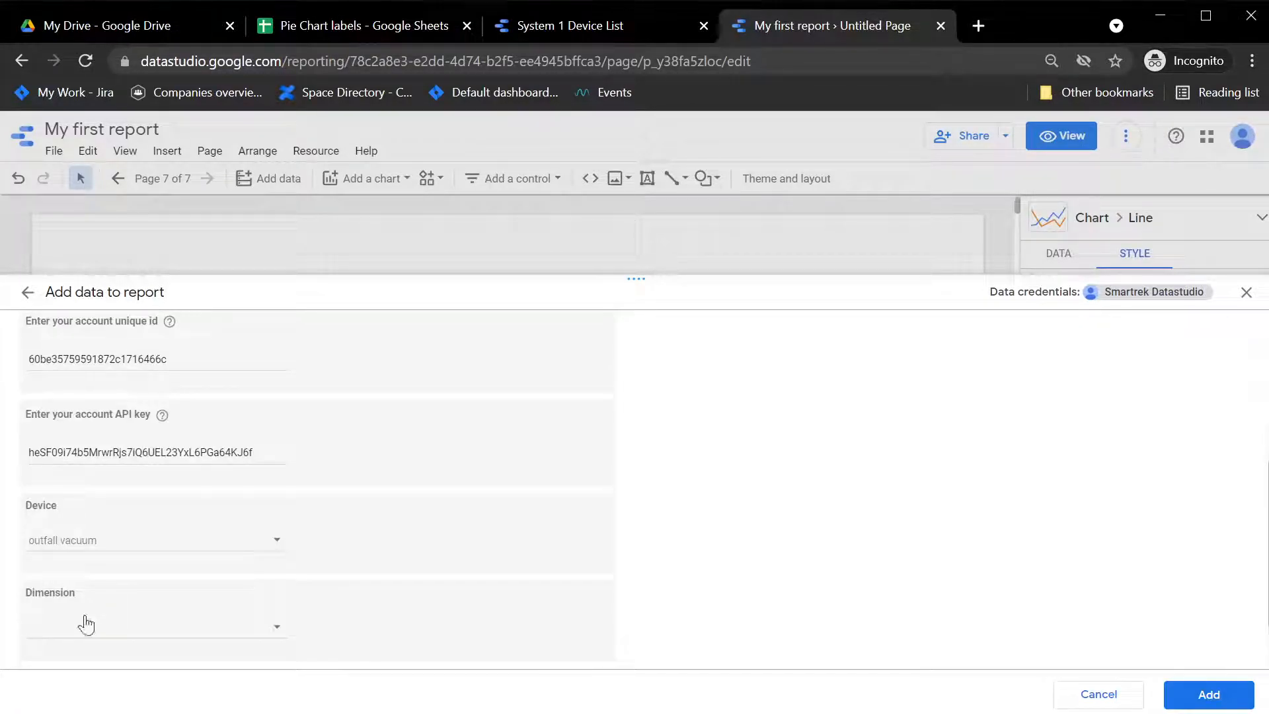
Select the Pressure 1 and Temperature dimensions for the outfall vacuum source and add it to the report.
left_click(100, 633)
left_click(59, 541)
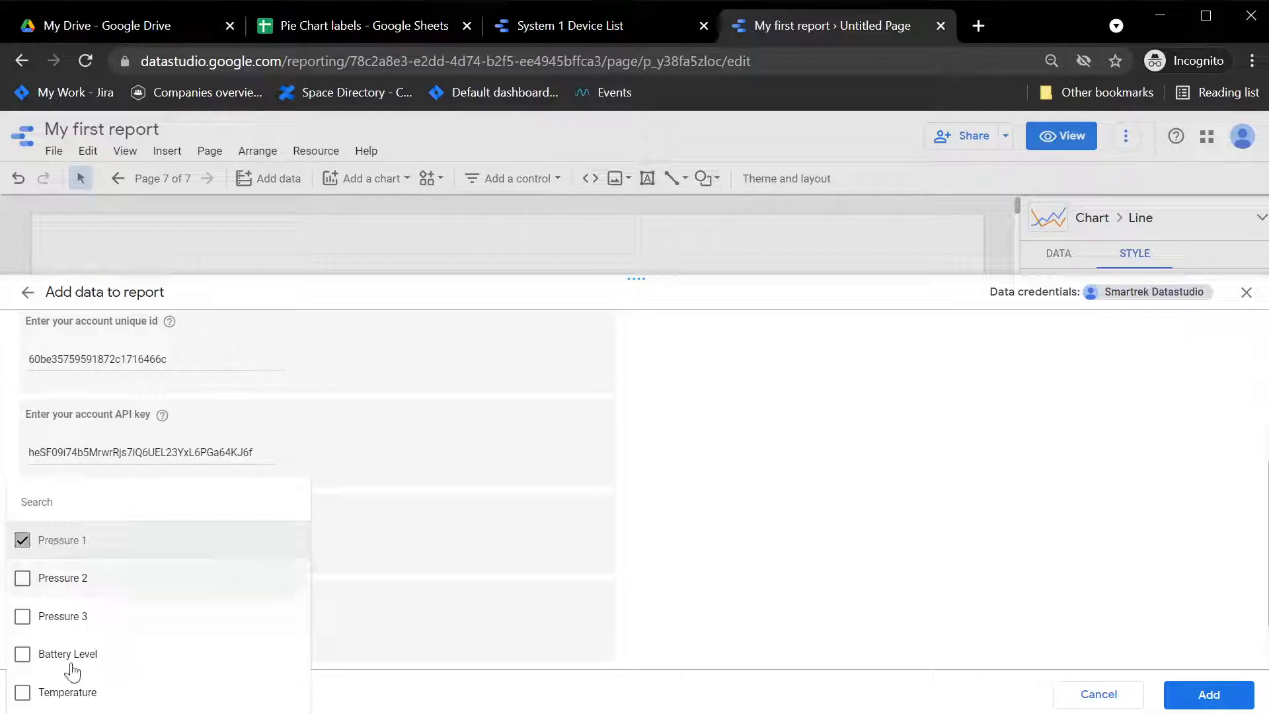
left_click(18, 692)
left_click(876, 596)
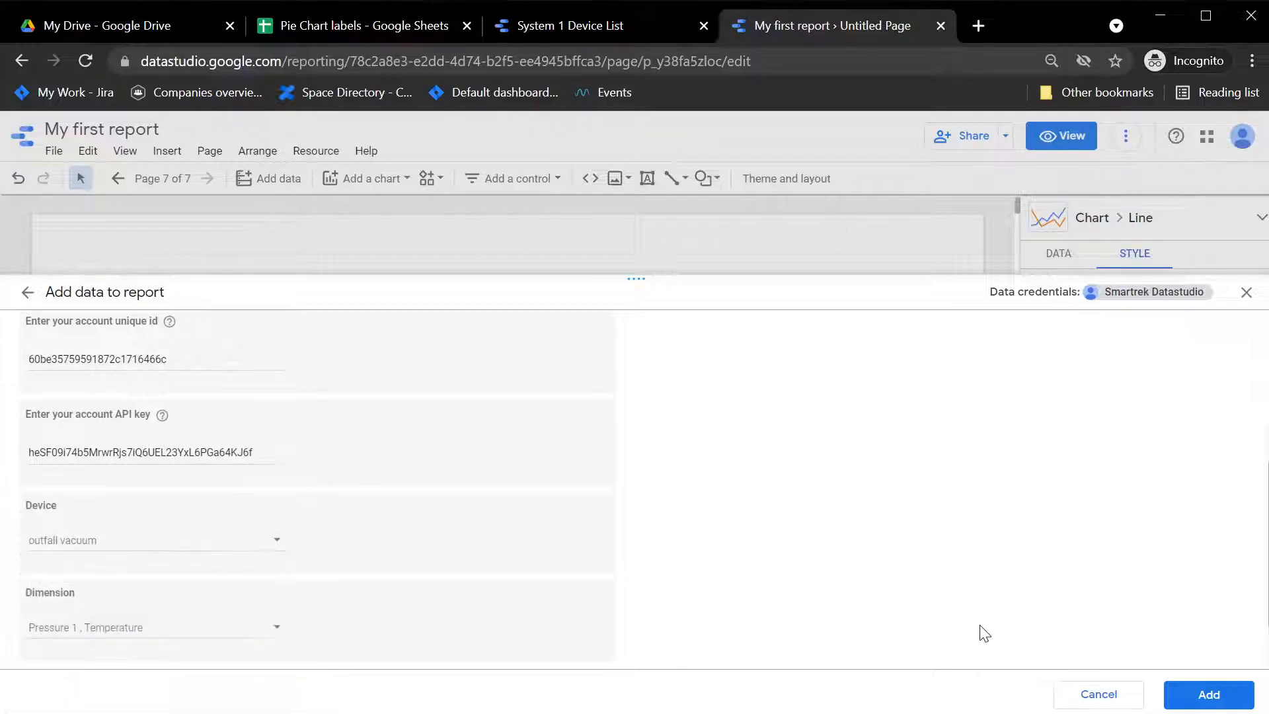
left_click(1197, 695)
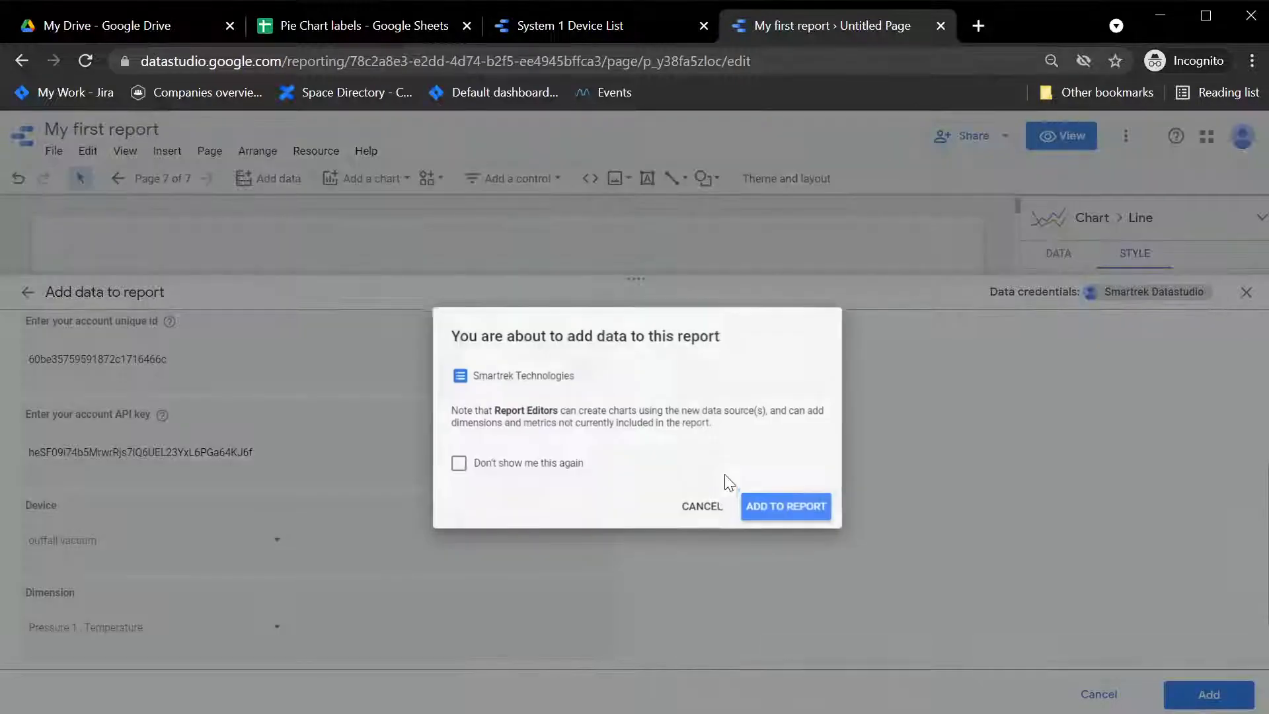
left_click(783, 514)
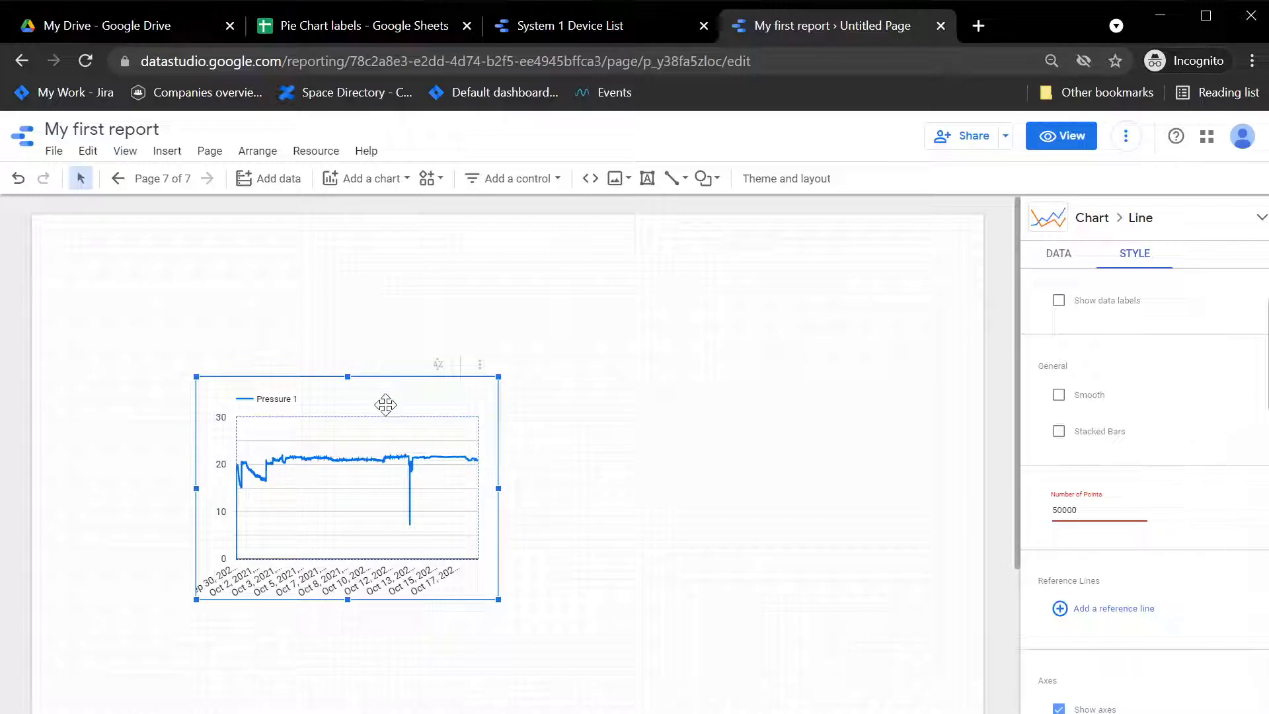
Start blending the line chart's Garner Vacuum Logs data with the first Smartrek Technologies source as a second table.
left_click(1063, 258)
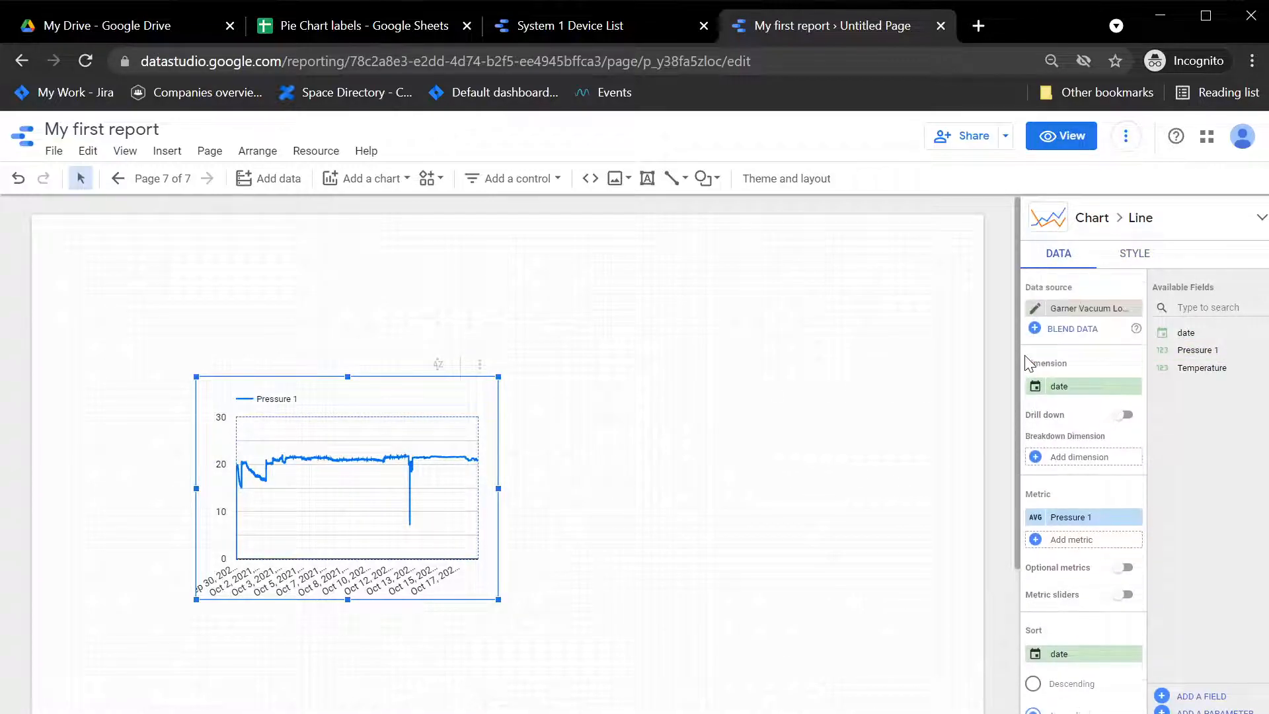
left_click(1065, 328)
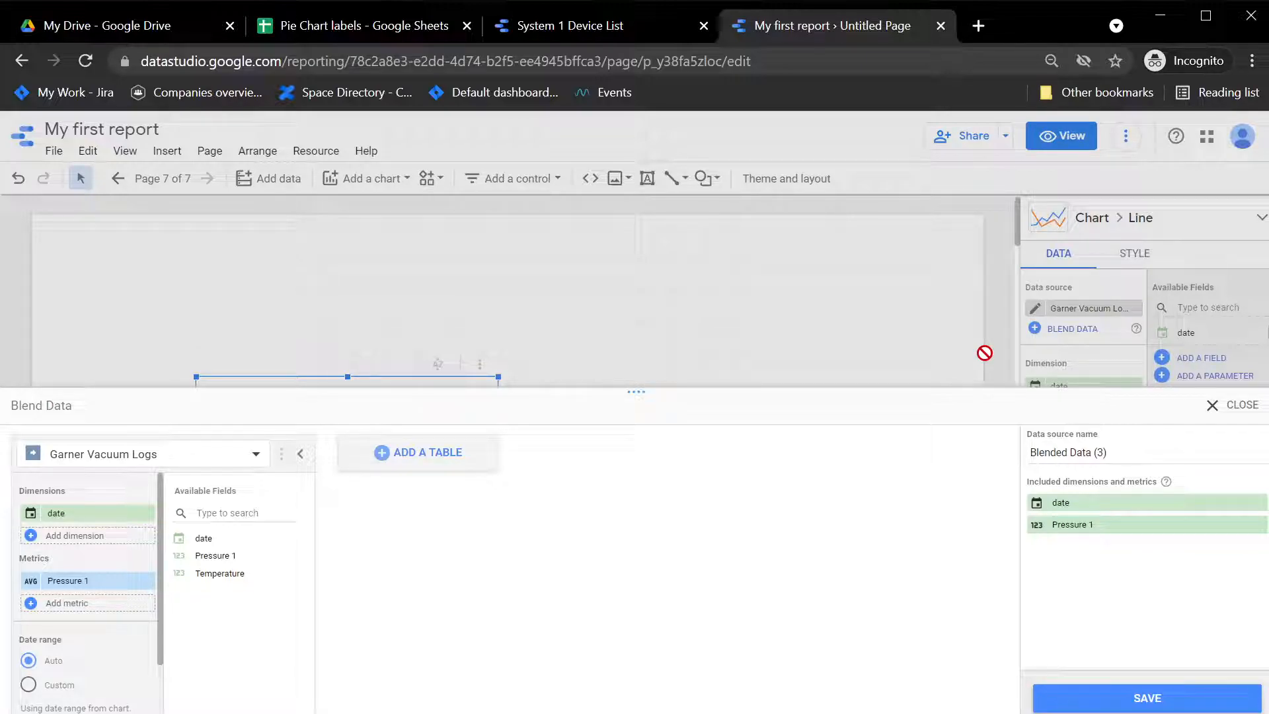
left_click(426, 455)
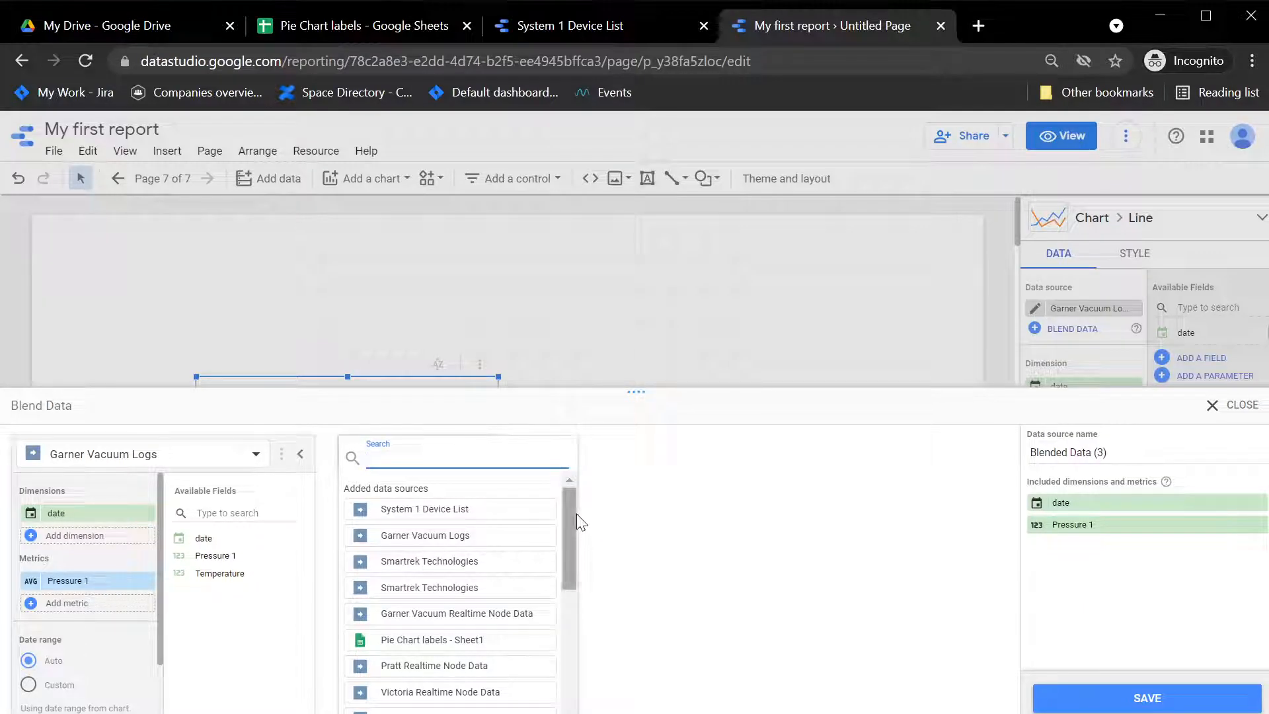
scroll(577, 514, "down", 1)
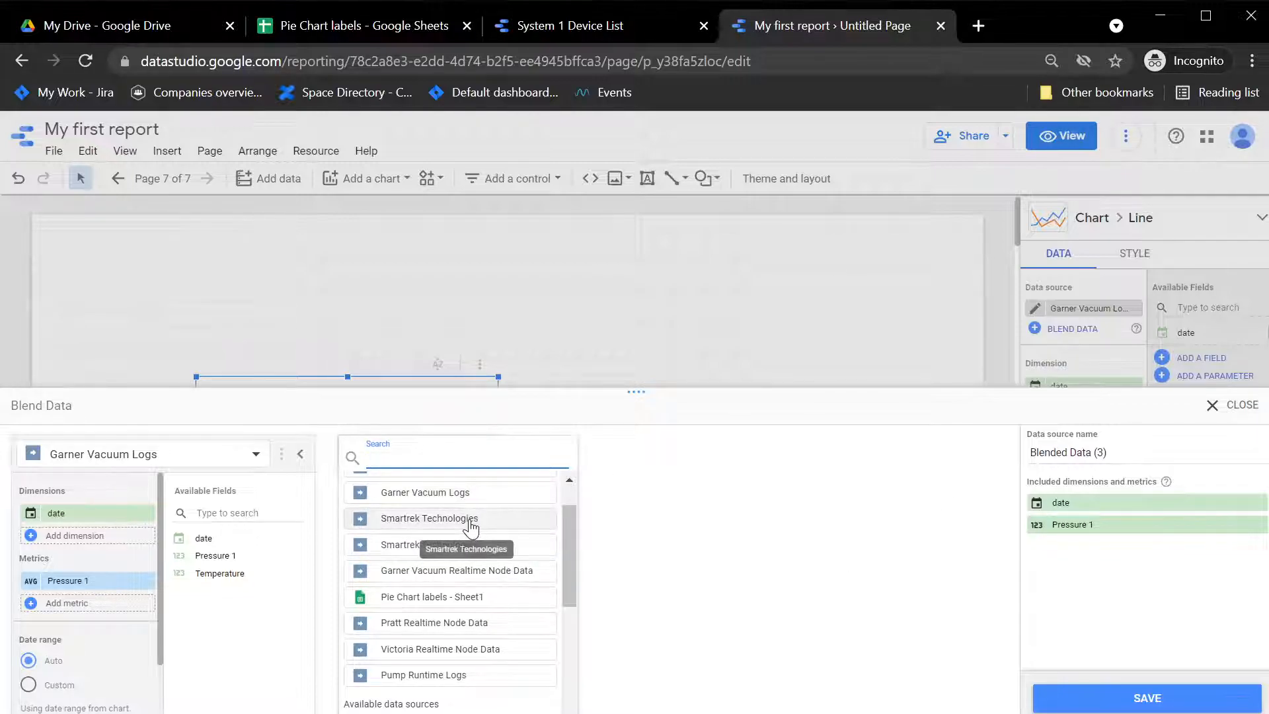
left_click(430, 518)
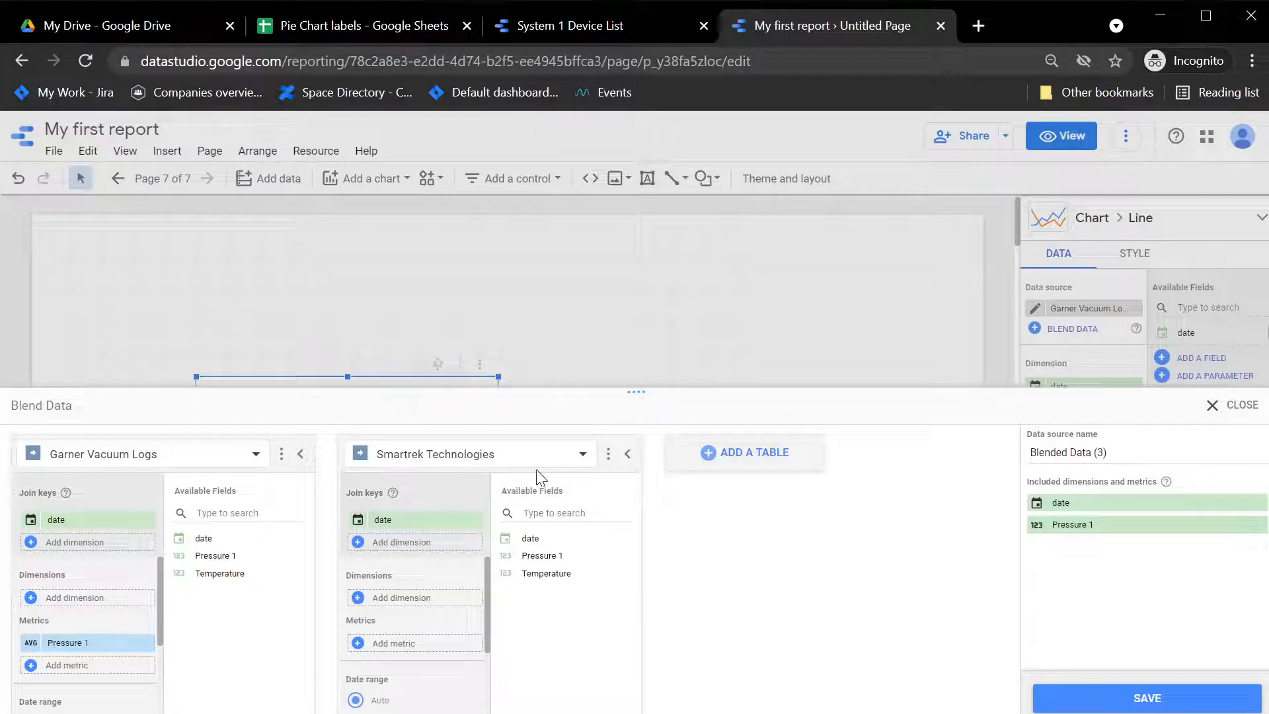
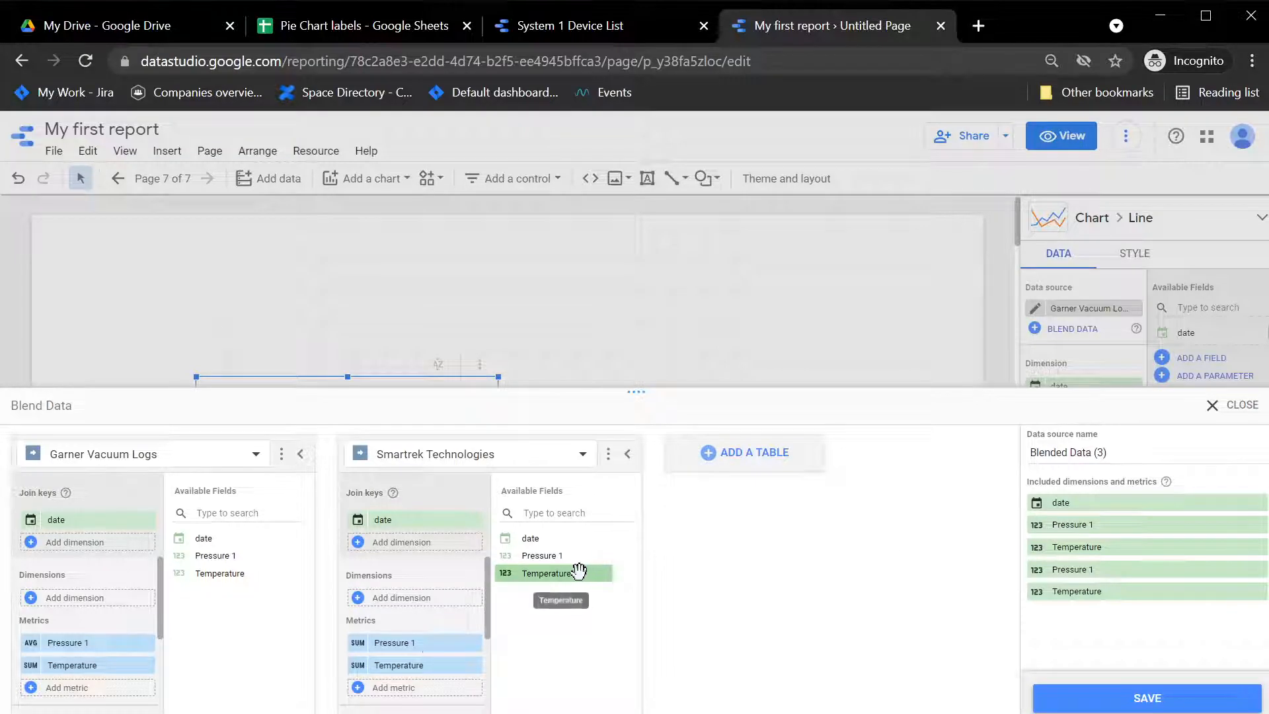
Rename the Pressure 1 metric of the Smartrek Technologies table as "Outfall Vaccuum Pressure".
left_click(410, 643)
left_click(641, 654)
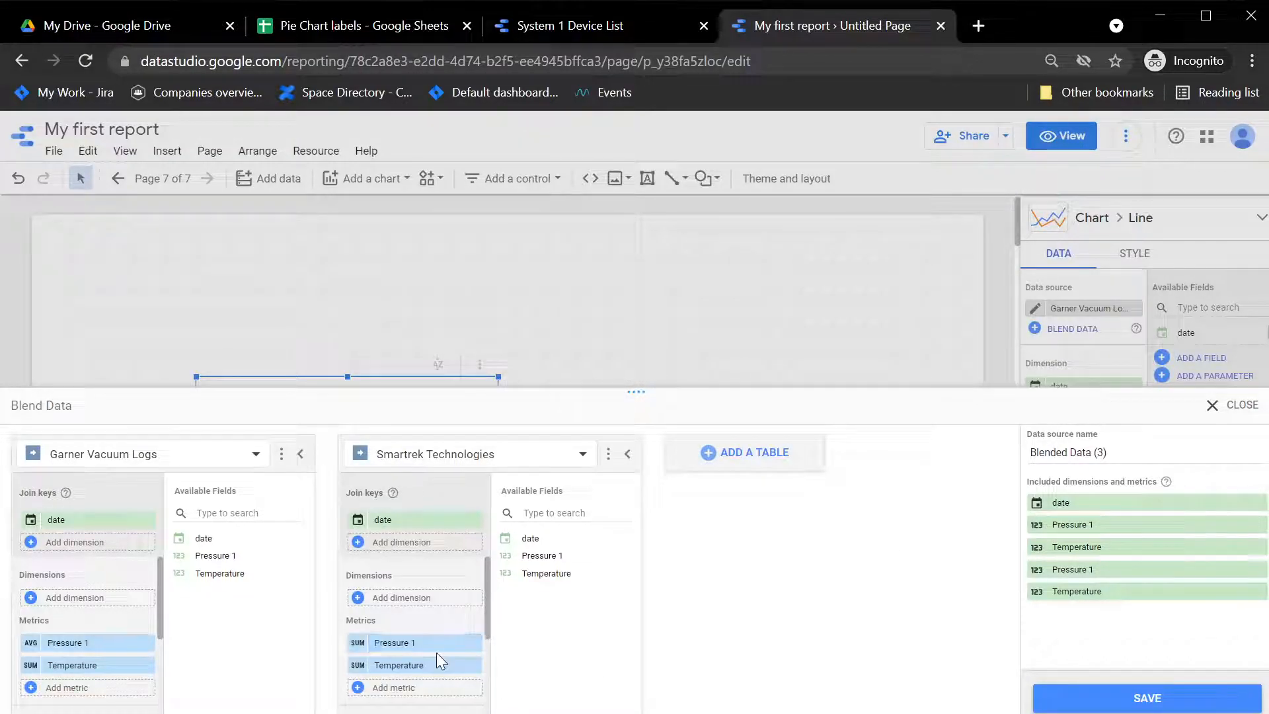
left_click(350, 643)
left_click(257, 488)
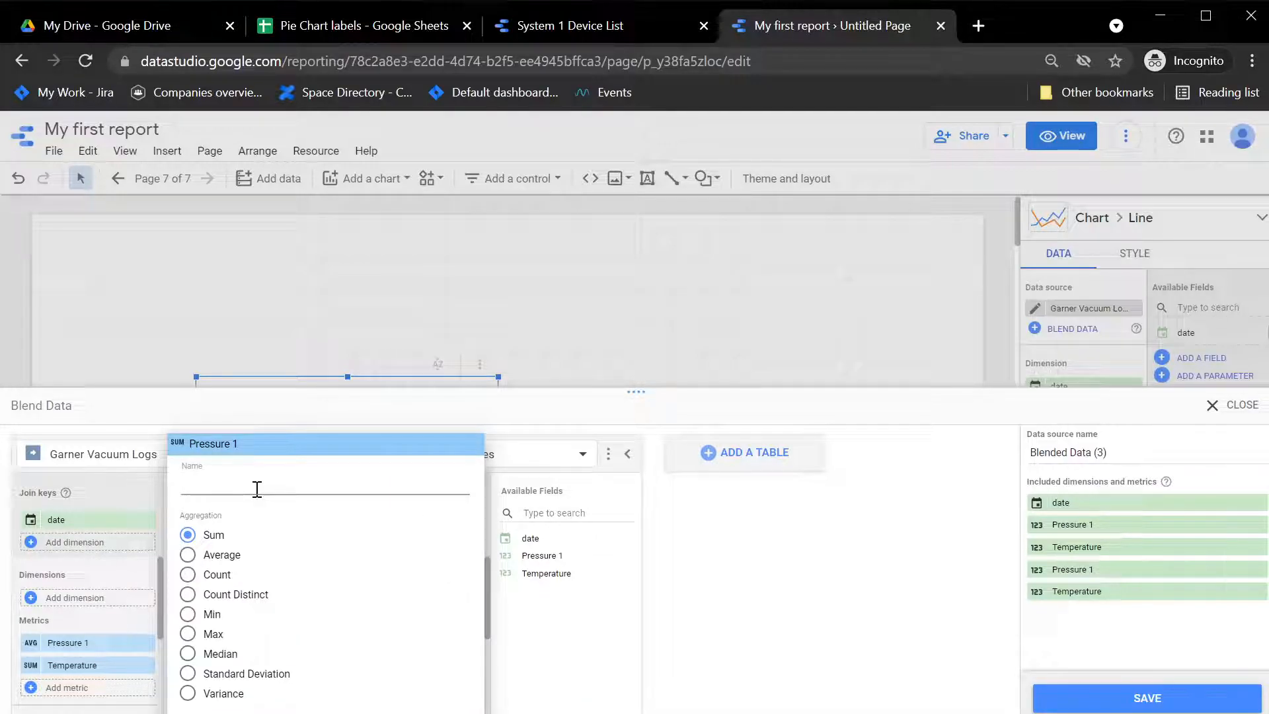
type("Outfall")
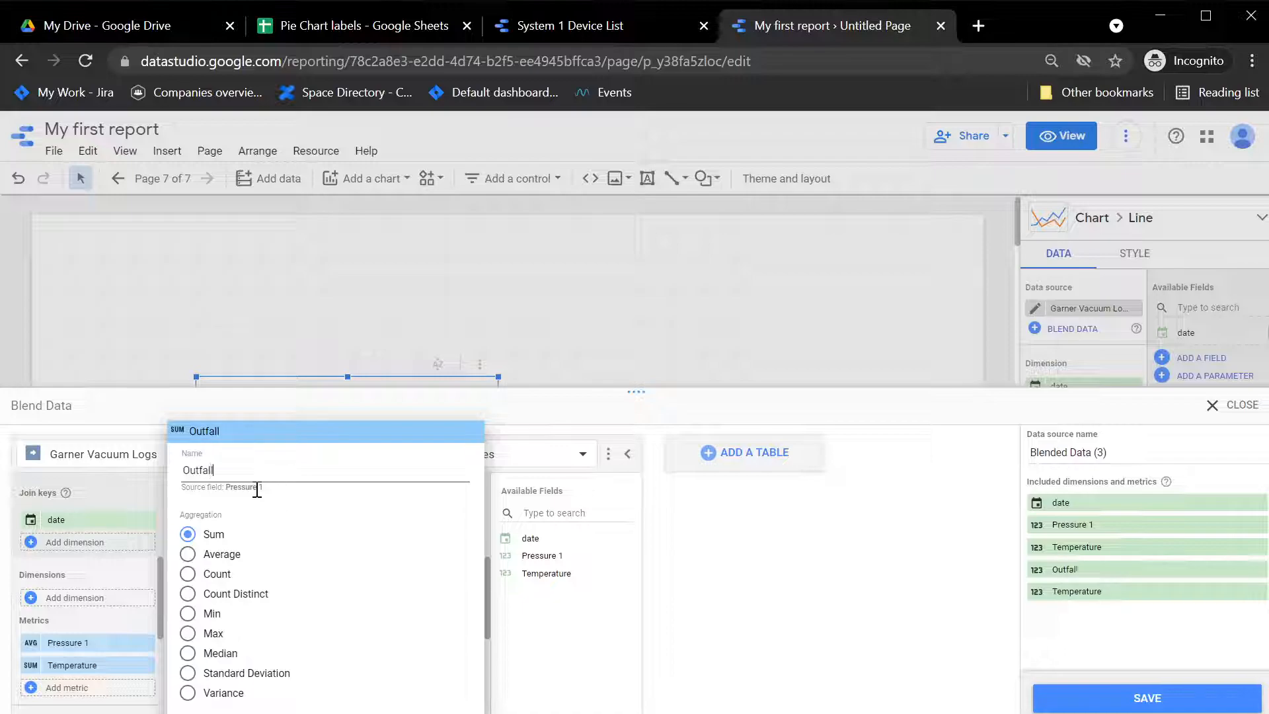
type(" Vaccuum ")
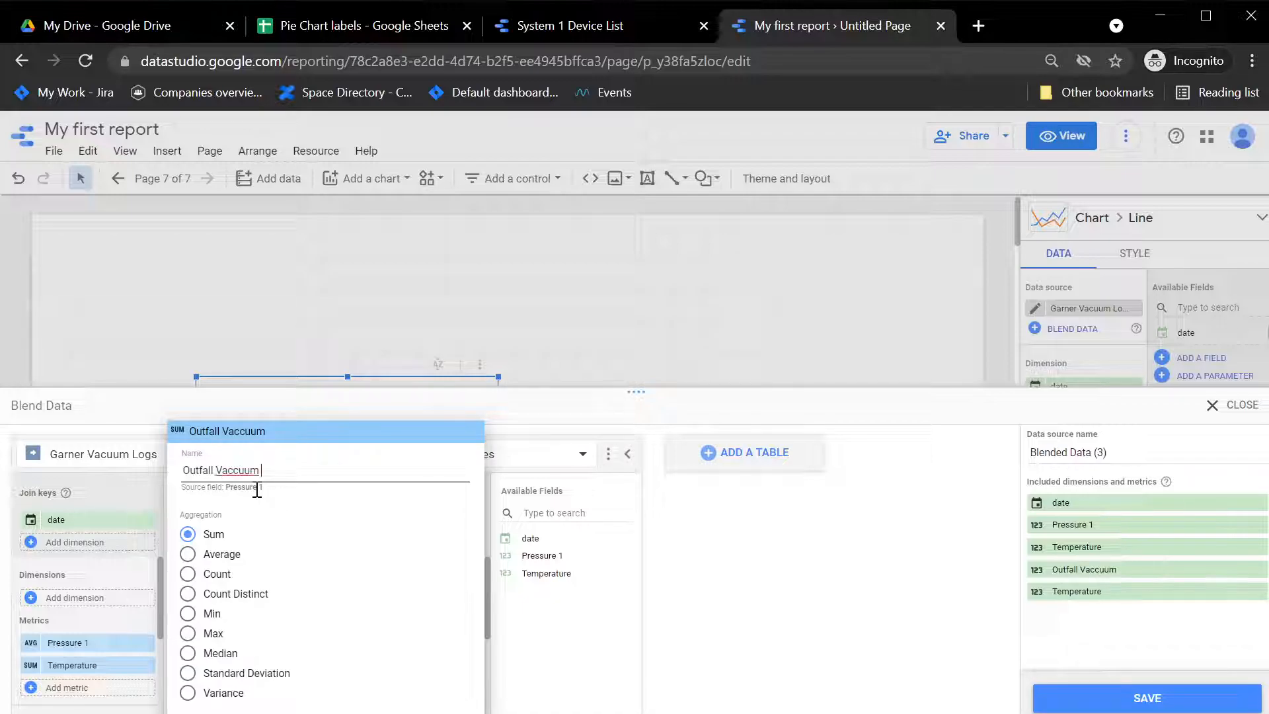
type("Pressure")
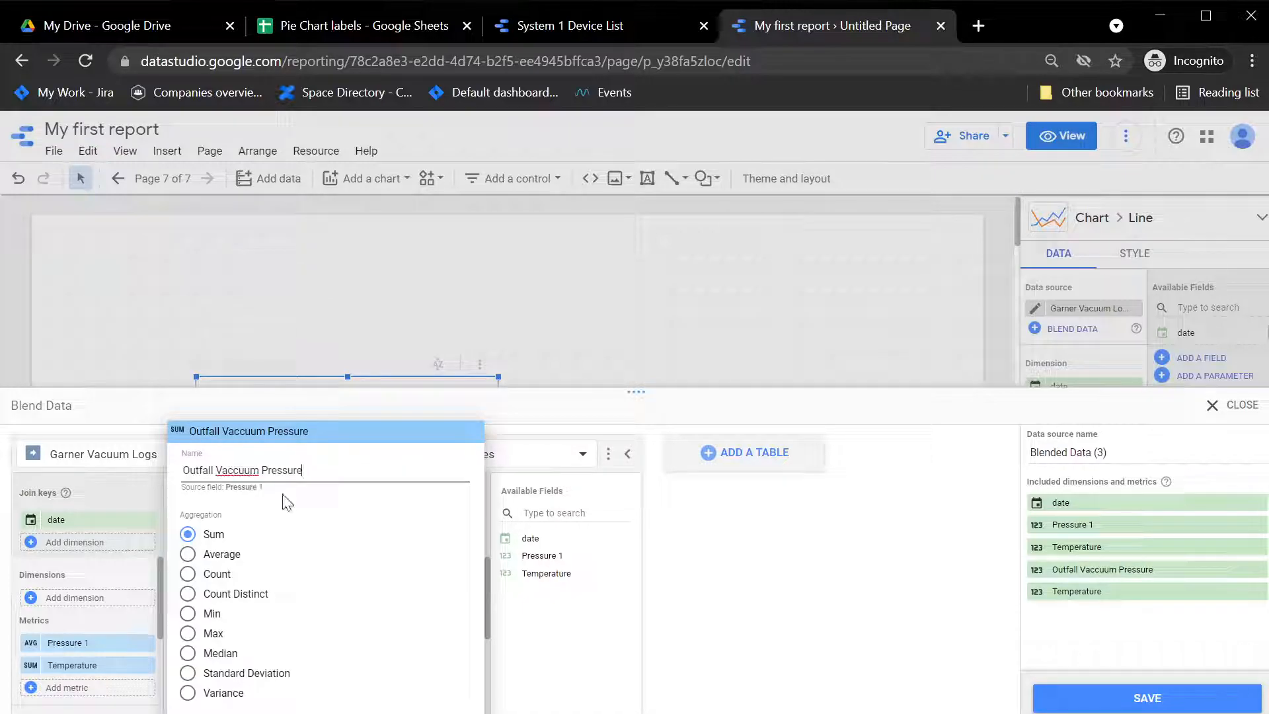
left_click(531, 647)
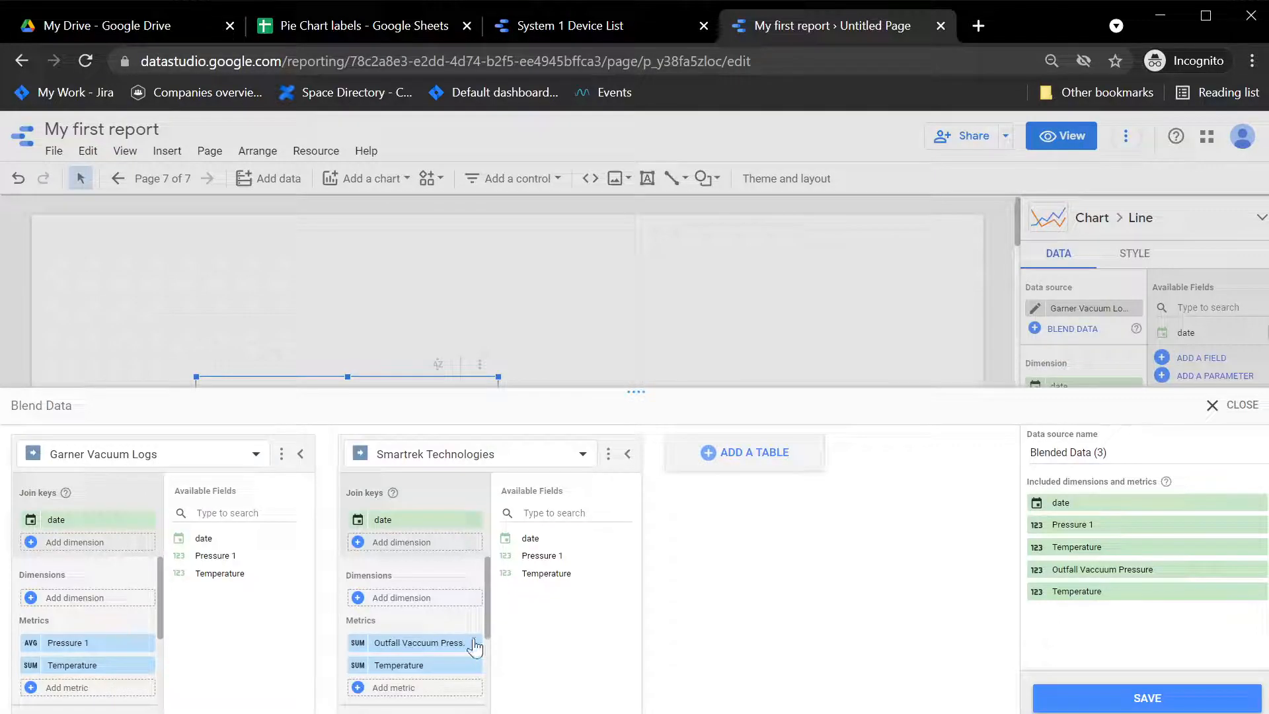
Rename the Temperature metric of the Smartrek Technologies table as "Outfall Vacuum Temperature".
left_click(410, 666)
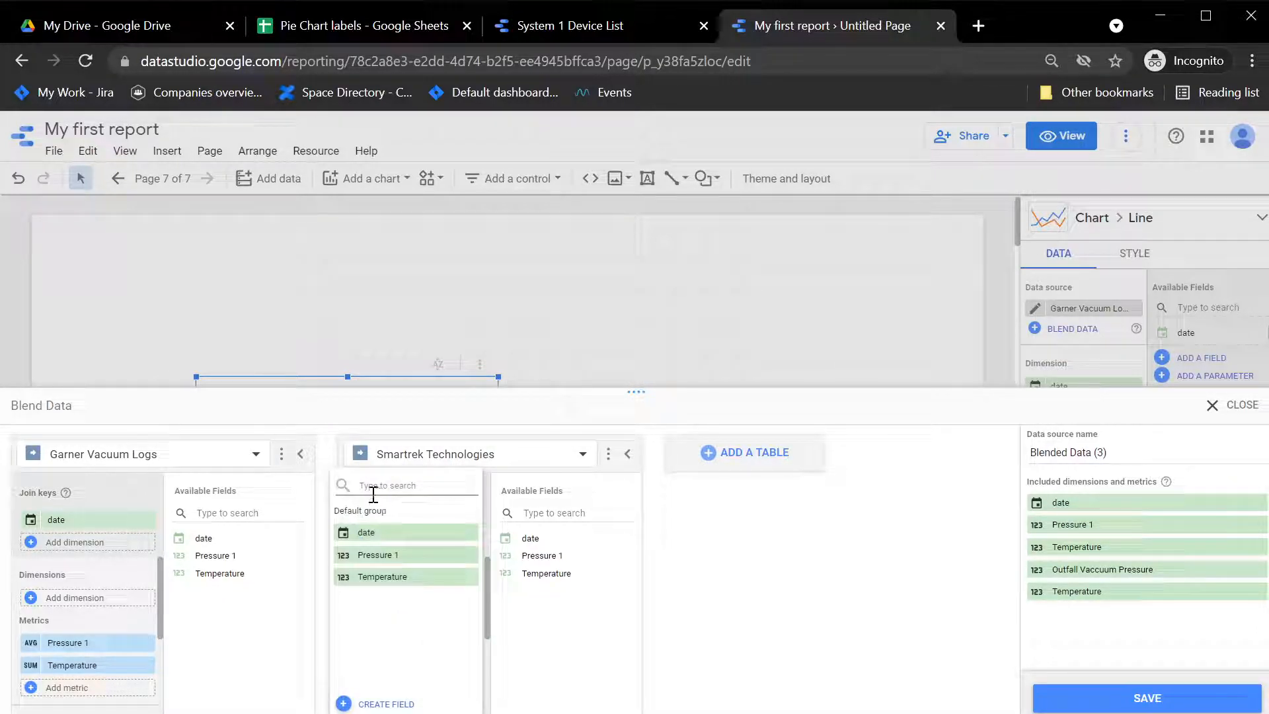
left_click(594, 635)
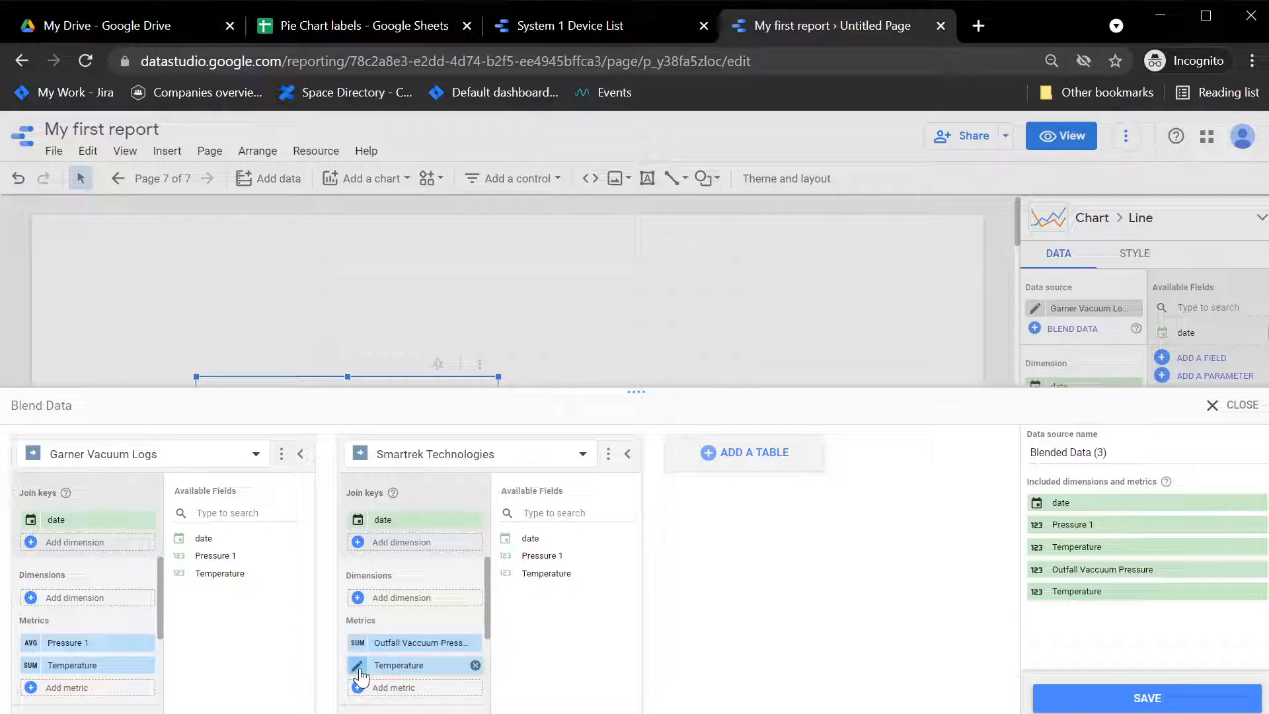
left_click(439, 667)
type("OUtfa")
key("BackSpace")
key("BackSpace")
key("BackSpace")
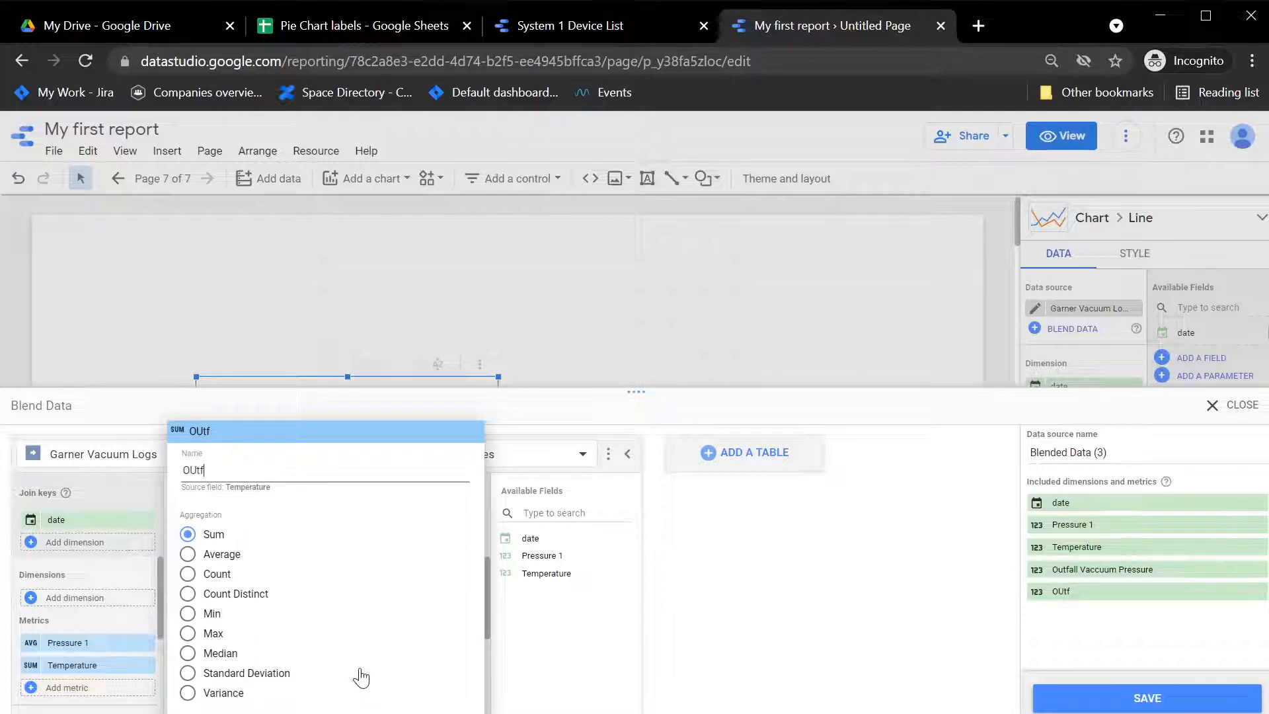
key("BackSpace")
type("utfall Vacuum Pre")
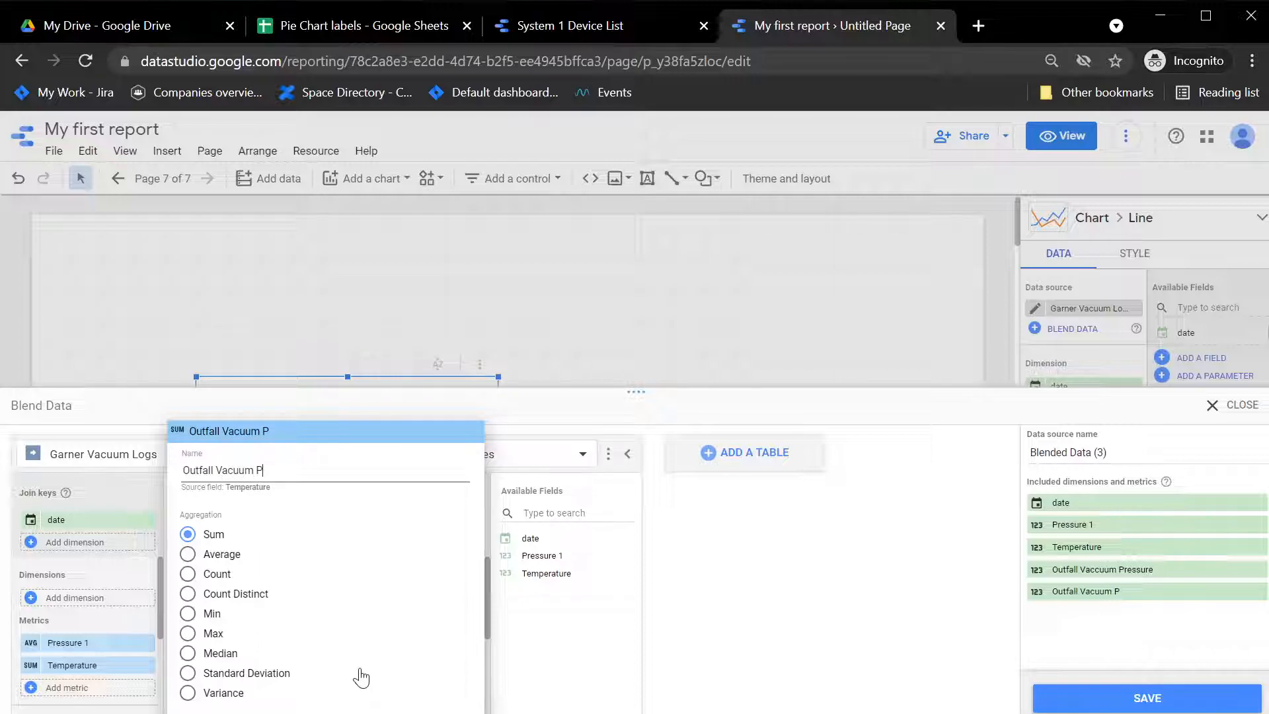
key("BackSpace")
key("BackSpace")
type("Te")
key("BackSpace")
key("BackSpace")
key("BackSpace")
type("Temperature")
left_click(562, 694)
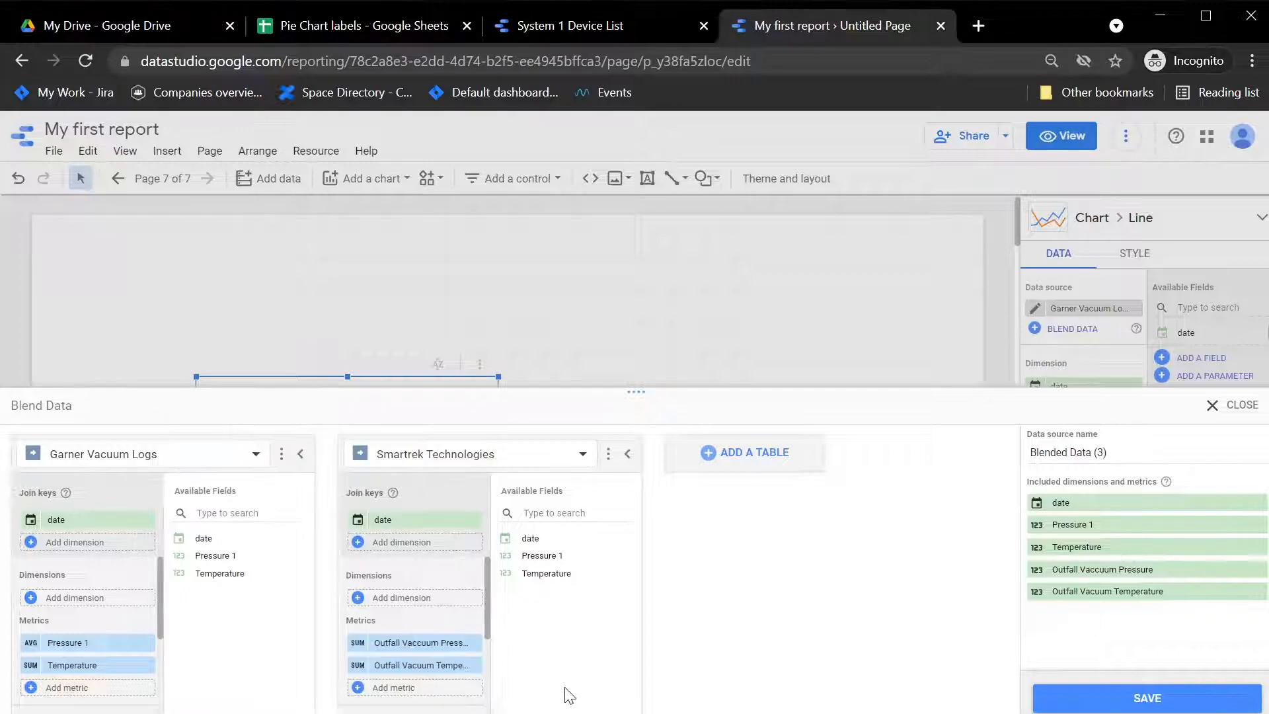
Rename the Pressure 1 metric of the Garner Vacuum Logs table as "Garner Vacuum Pressure".
left_click(47, 645)
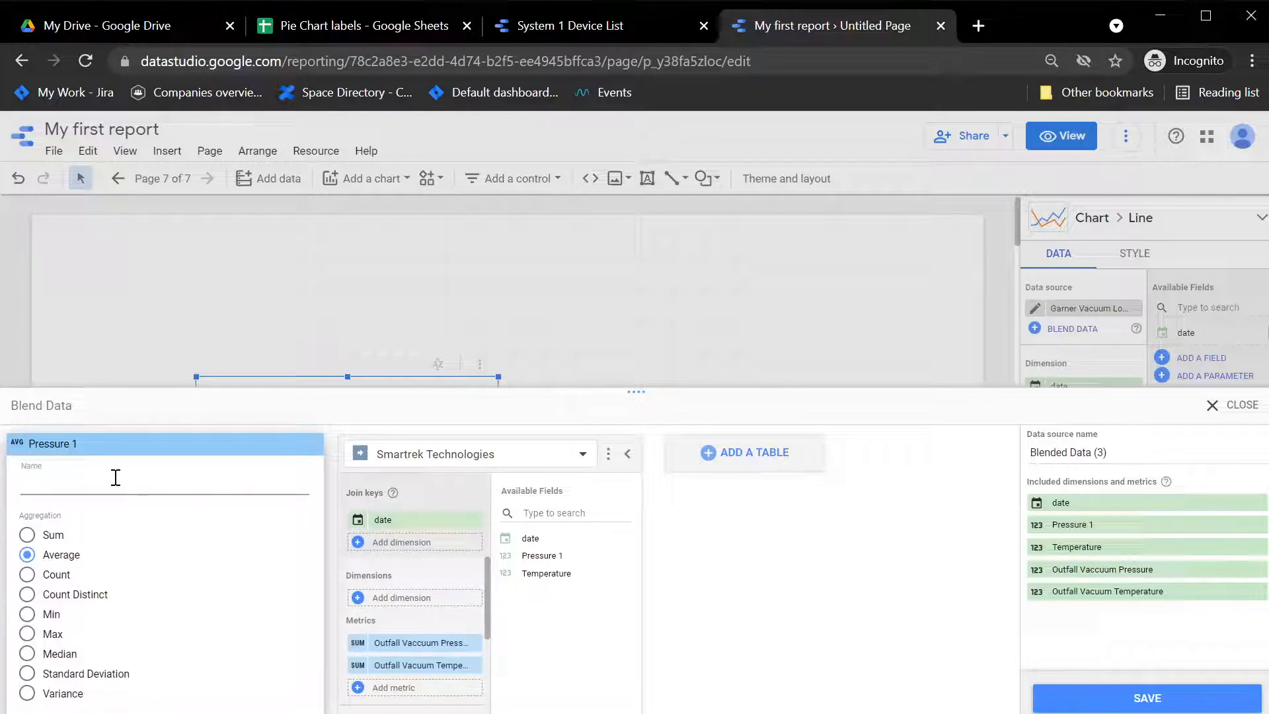
type("Garn")
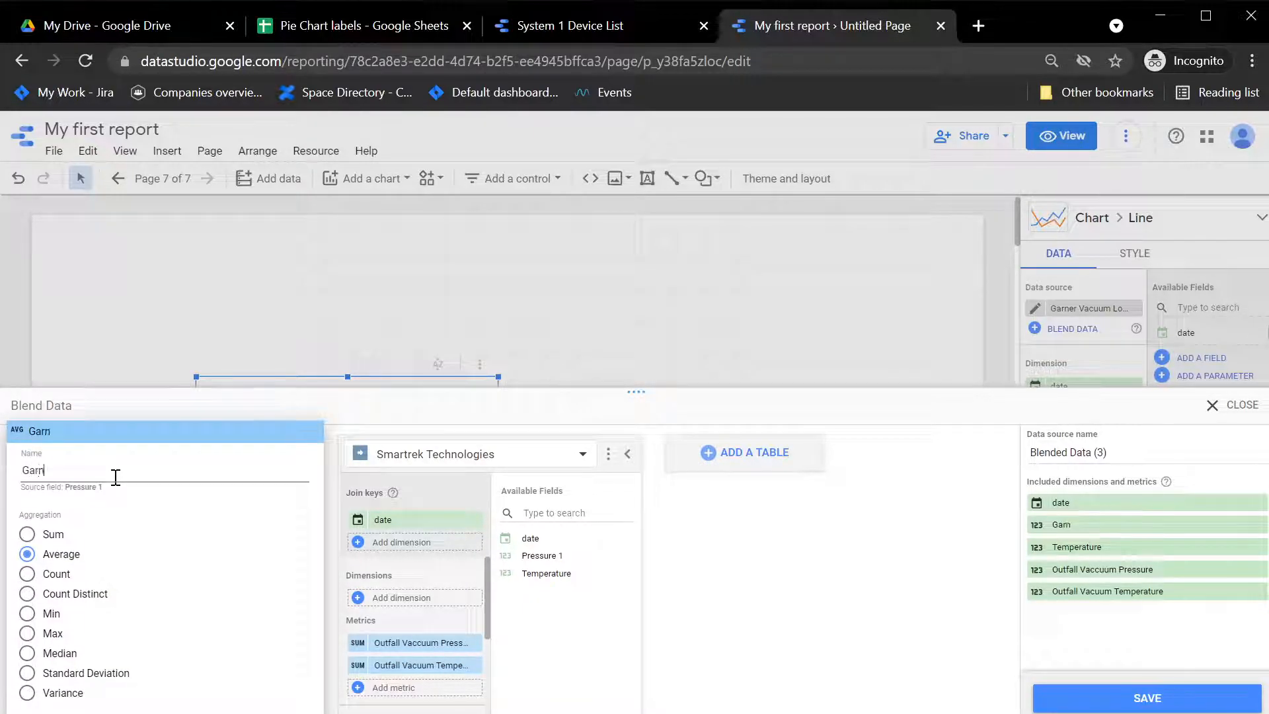
type("er Vacuum")
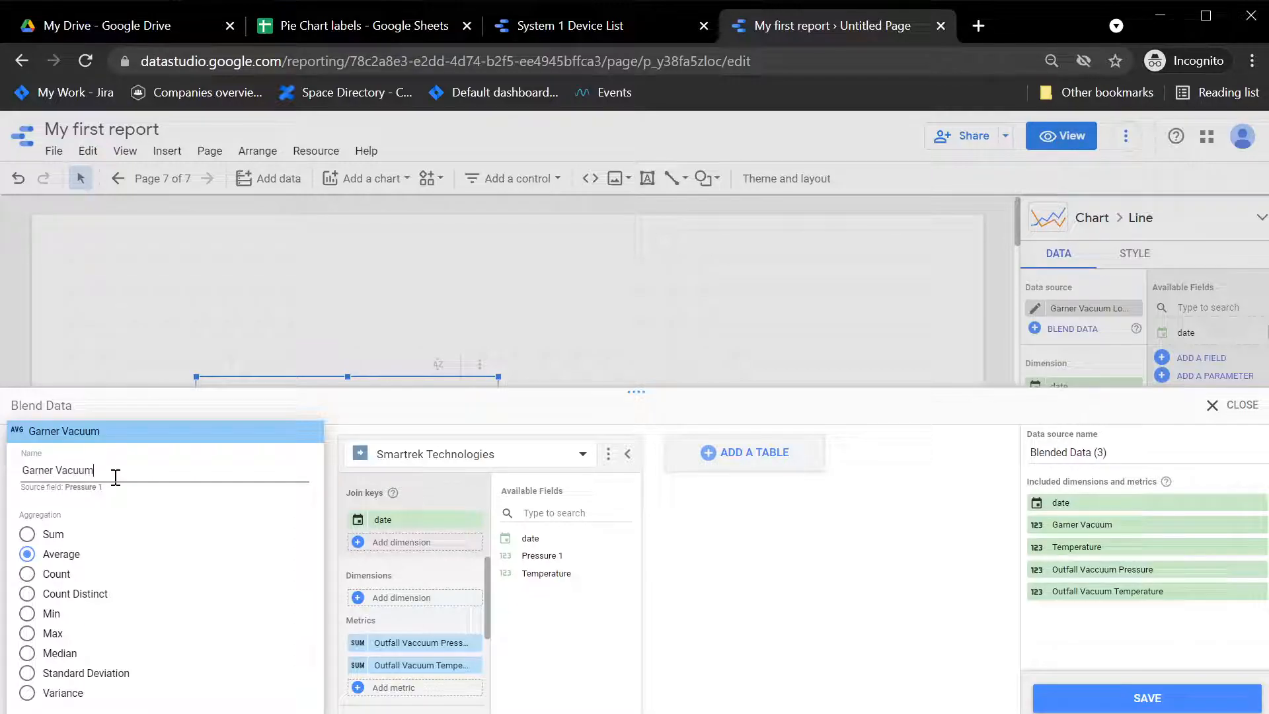
type(" Pressure")
left_click(612, 654)
Rename the Temperature metric of the Garner Vacuum Logs table as "Garner Vacuum Temperatrue".
left_click(137, 668)
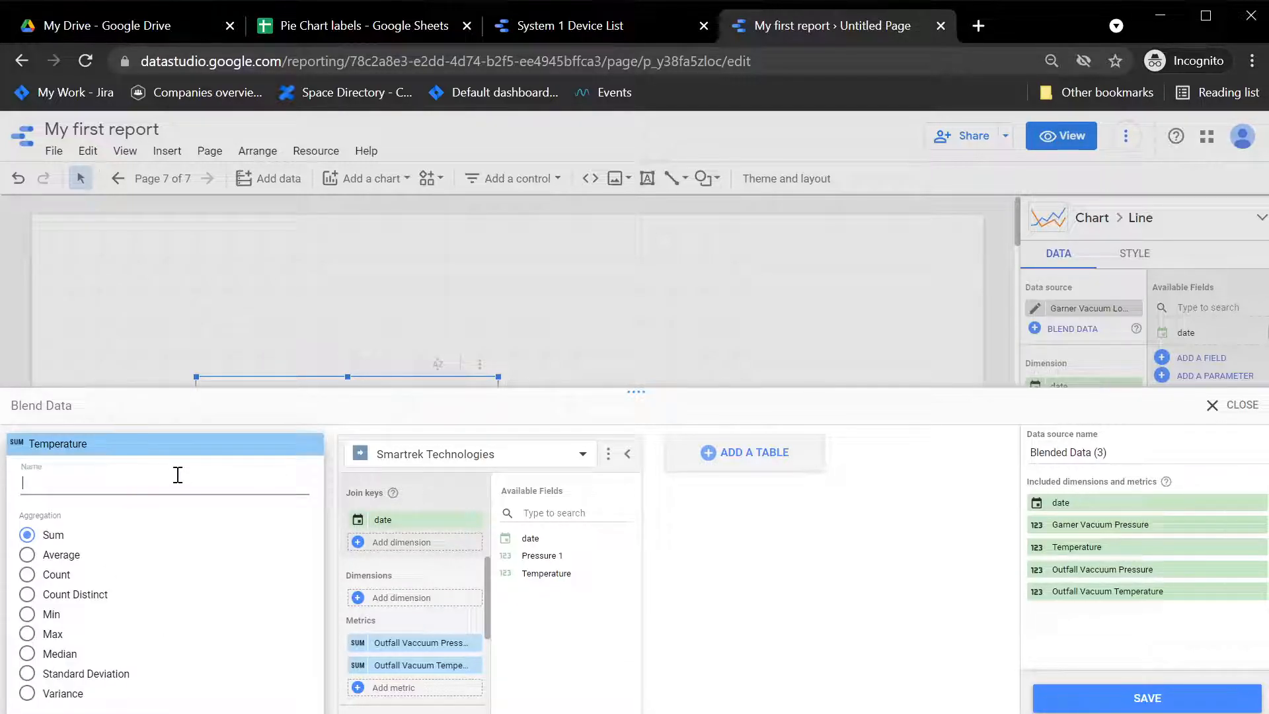
double_click(174, 472)
type("Garner")
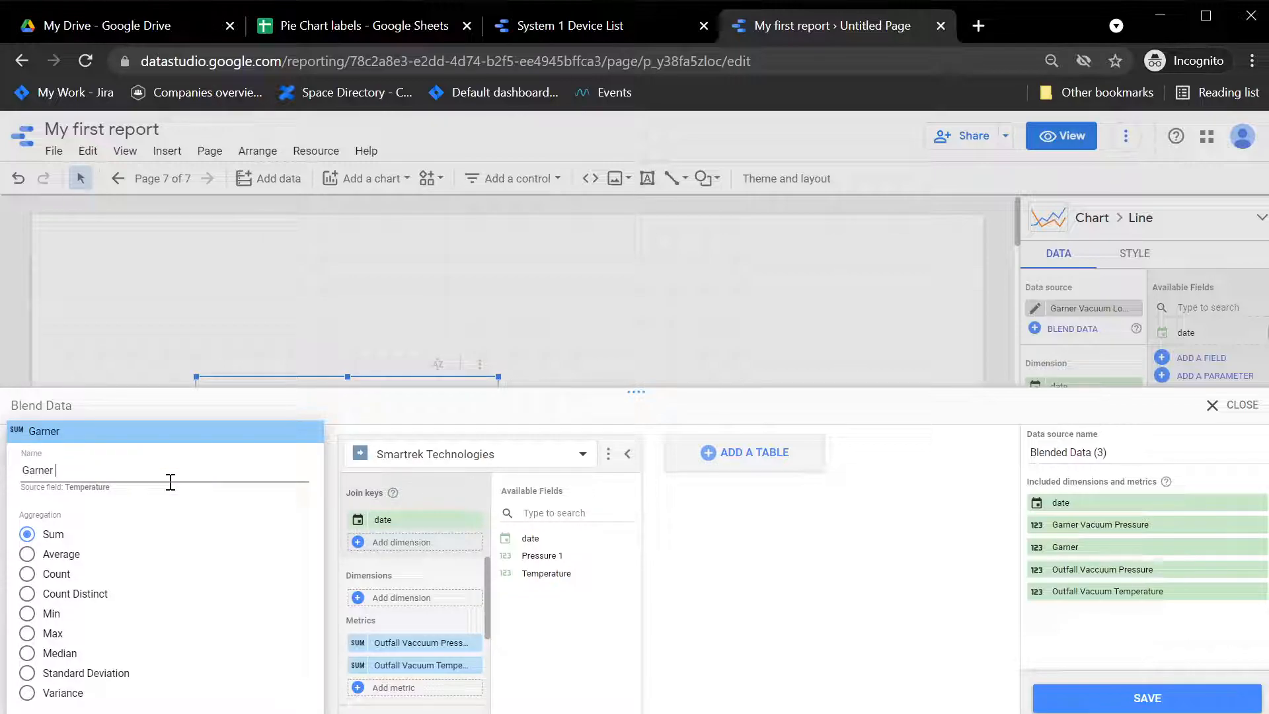
type(" Vacuum Temperatrue")
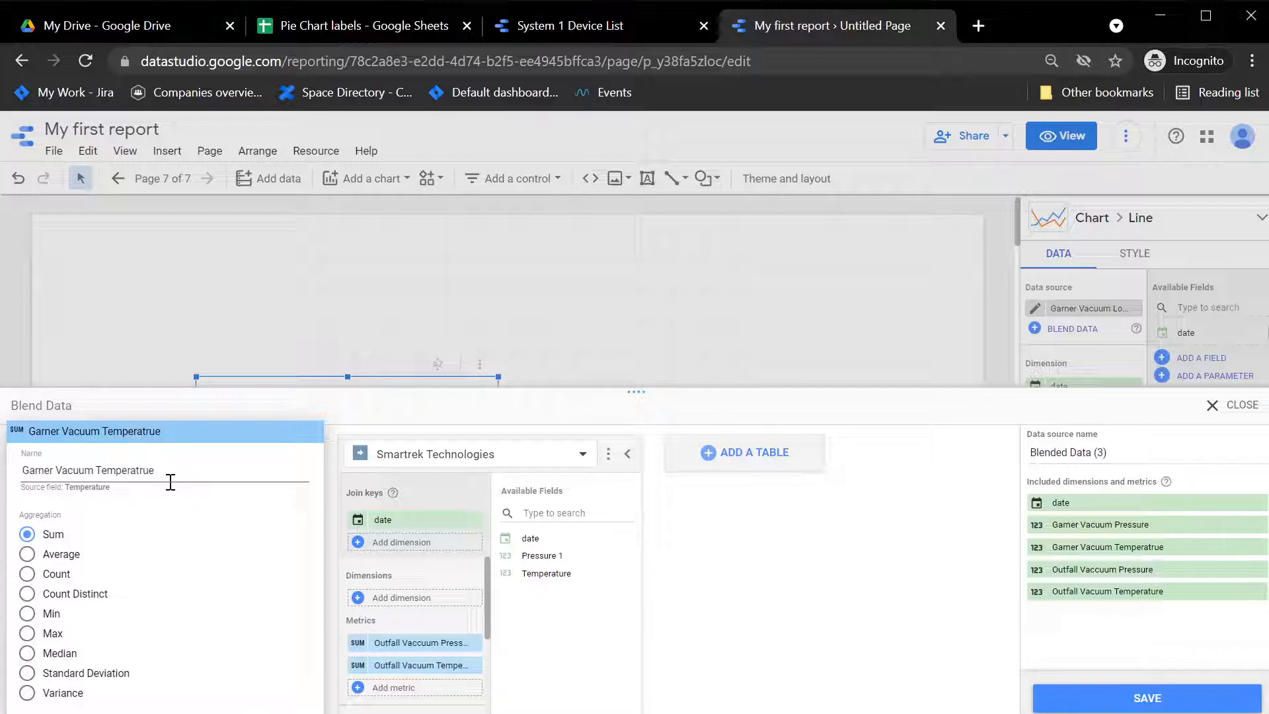
Correct the Garner temperature metric's name to "Garner Vacuum Temperature" and save the blended data source.
key("BackSpace")
key("BackSpace")
type("ure")
left_click(818, 577)
left_click(1115, 697)
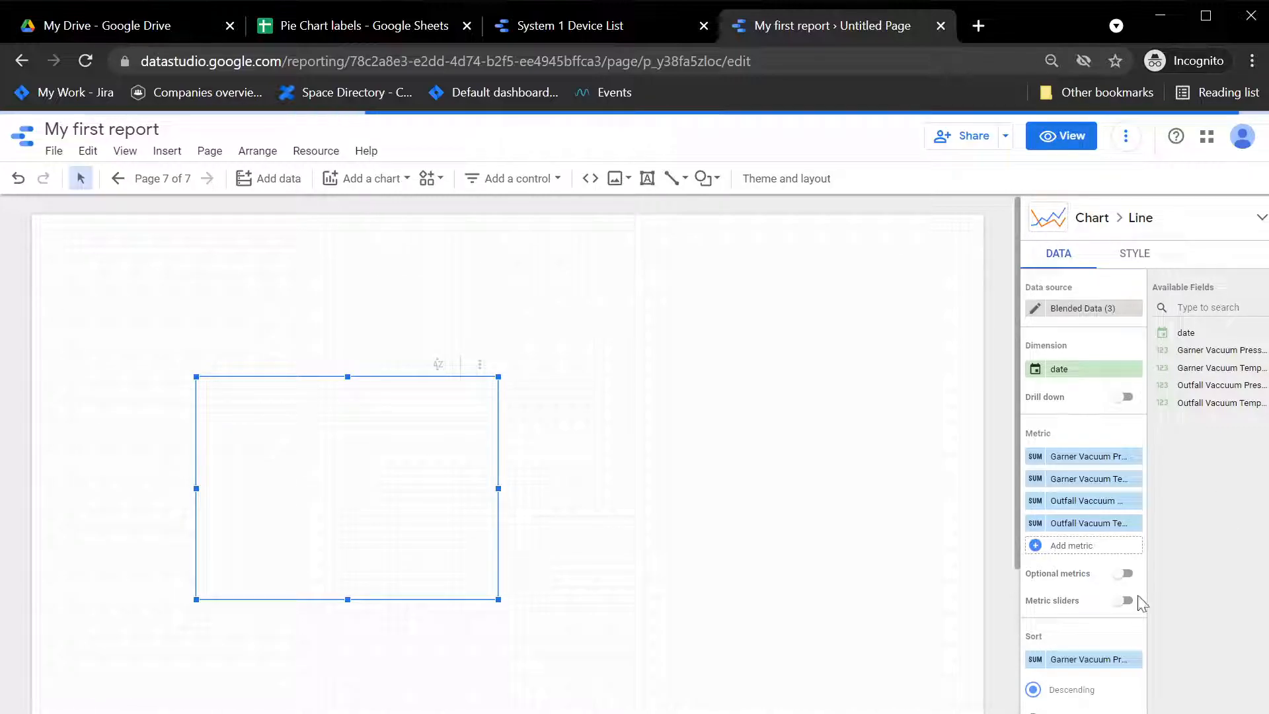
Sort the line chart by date and set its number of points to 50000.
left_click(1060, 660)
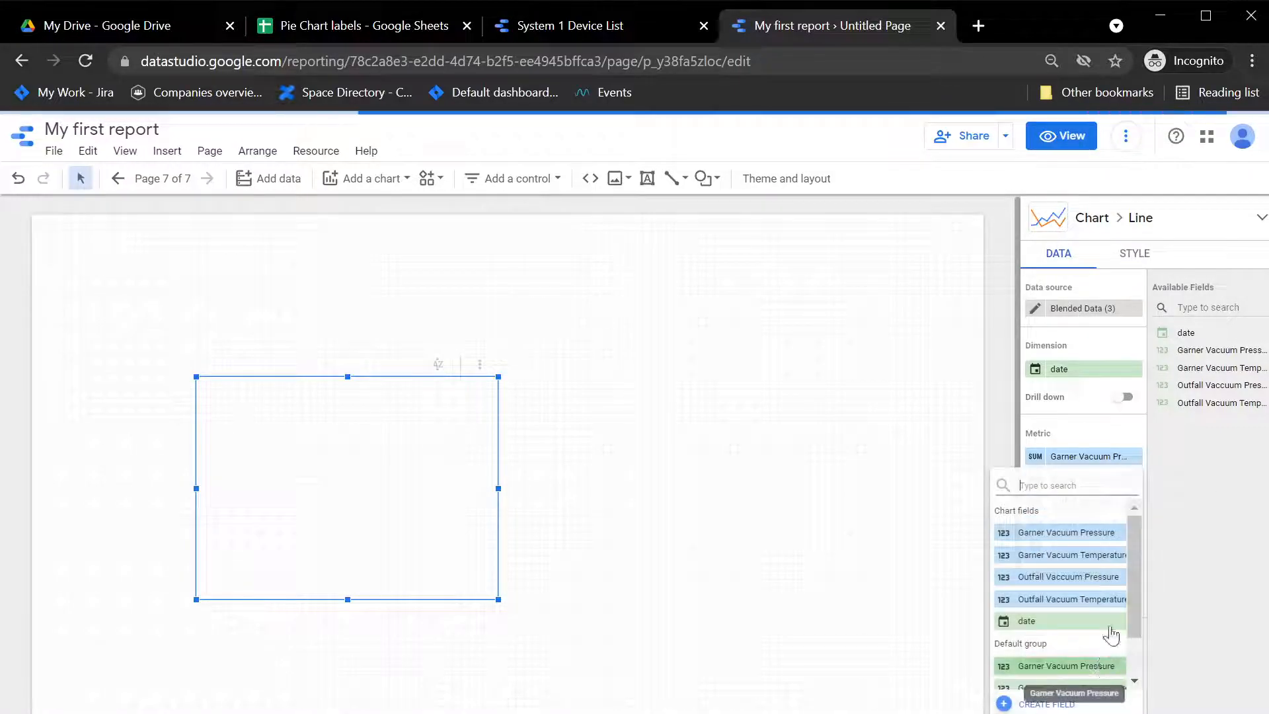
left_click(1053, 622)
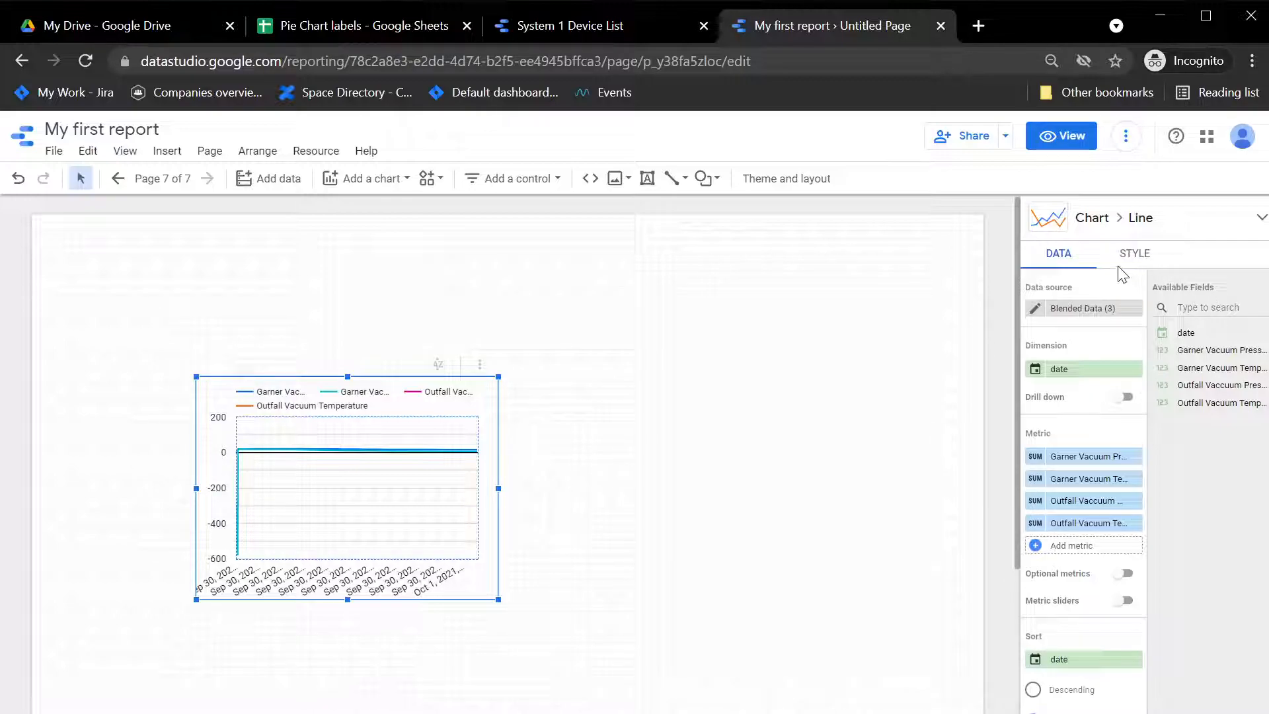
left_click(1135, 259)
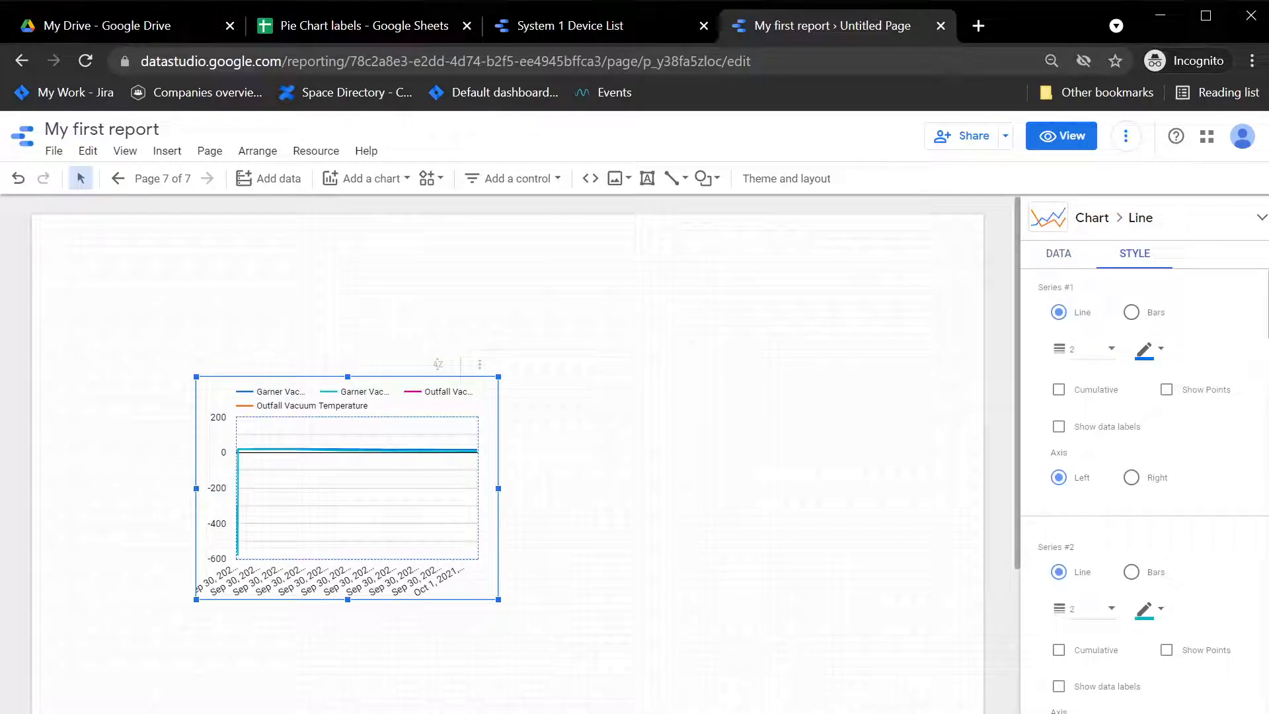
scroll(1239, 572, "down", 5)
scroll(1215, 572, "down", 6)
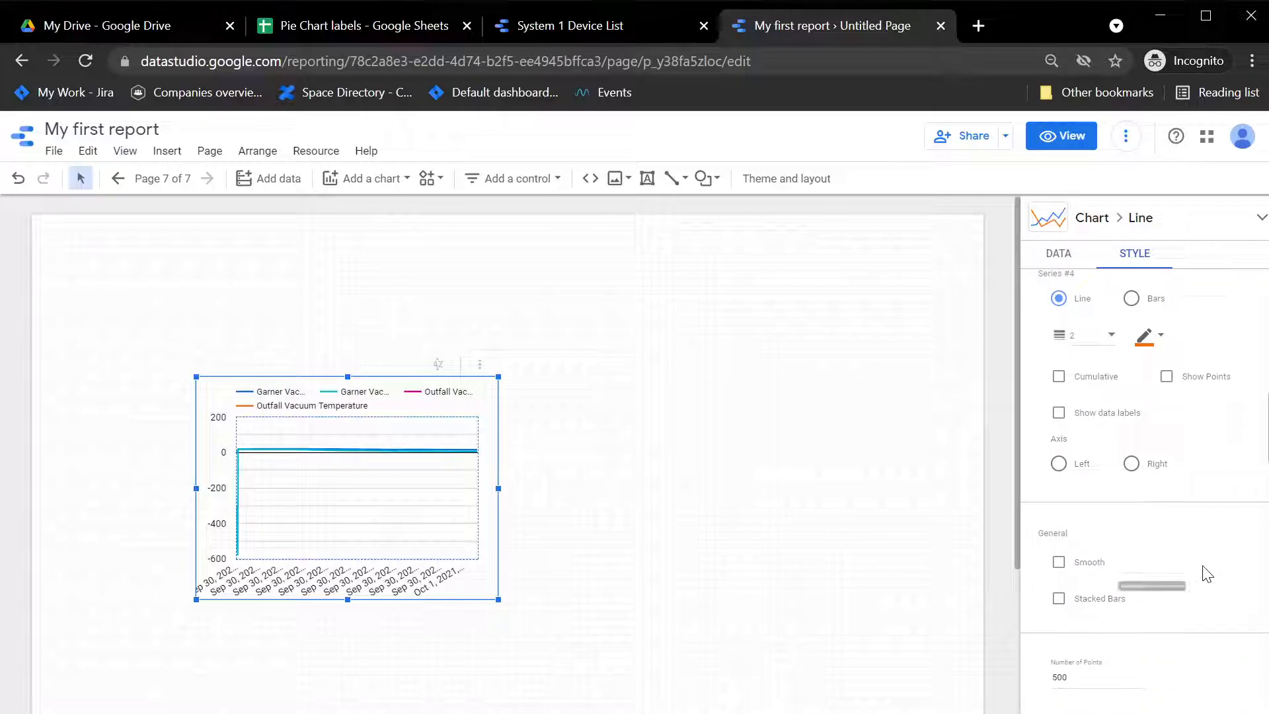
left_click(1092, 677)
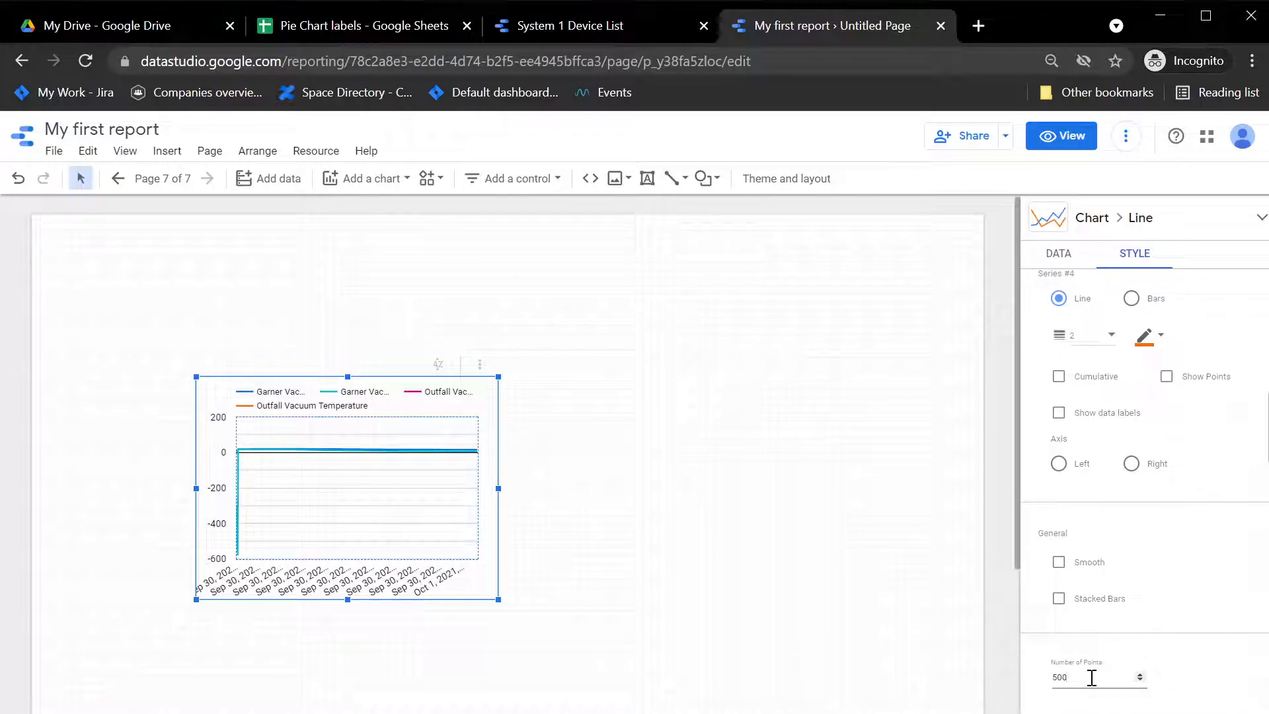
type("00")
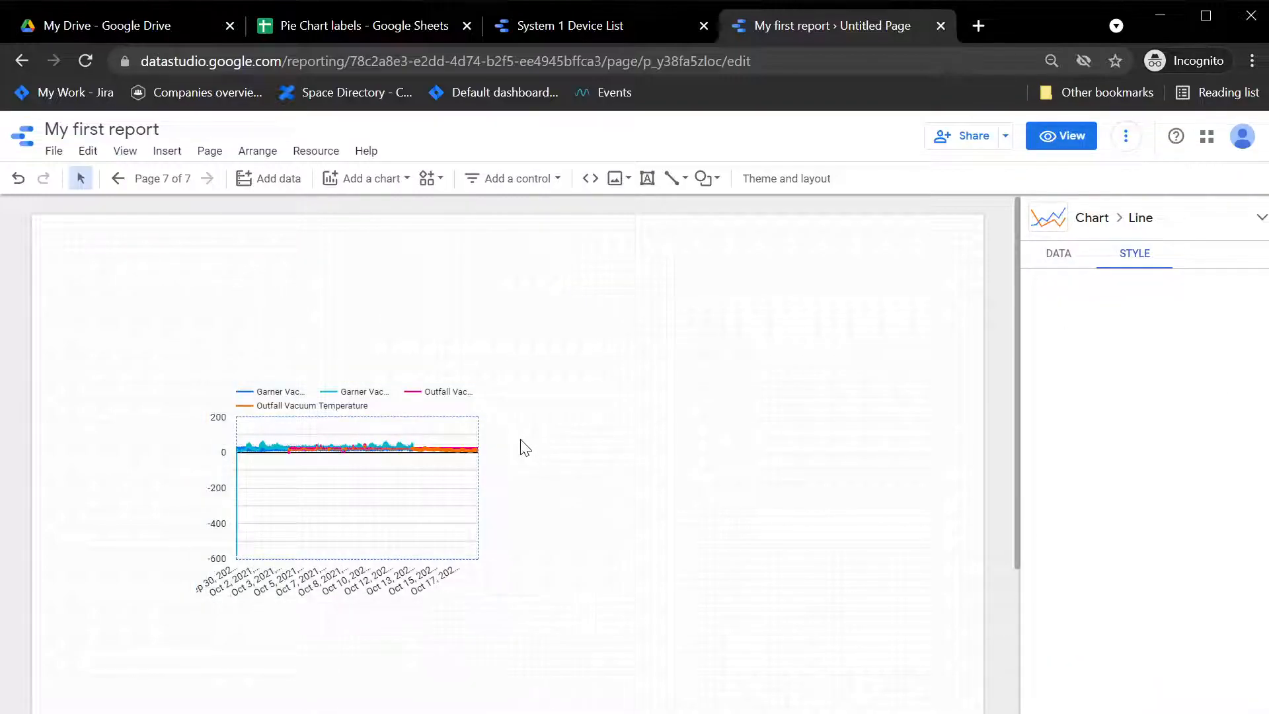
Widen the line chart so it extends close to the page's right edge.
left_click(438, 476)
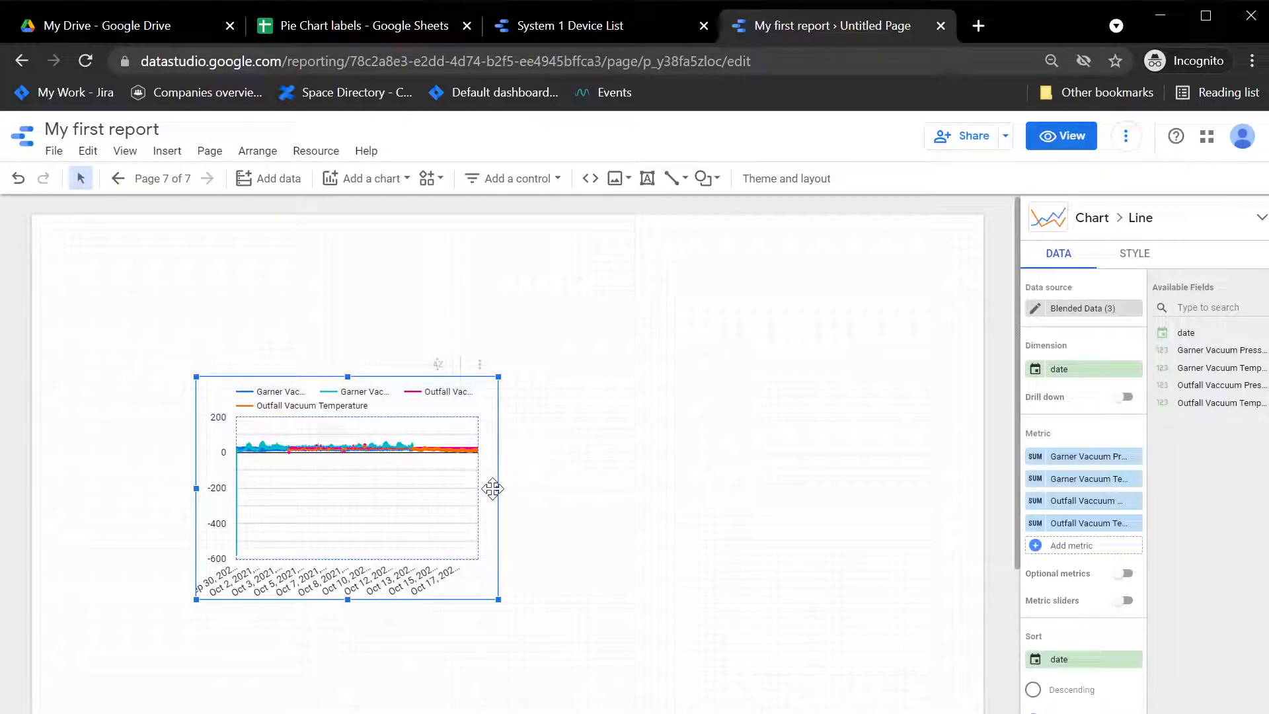
left_click_drag(492, 488, 508, 488)
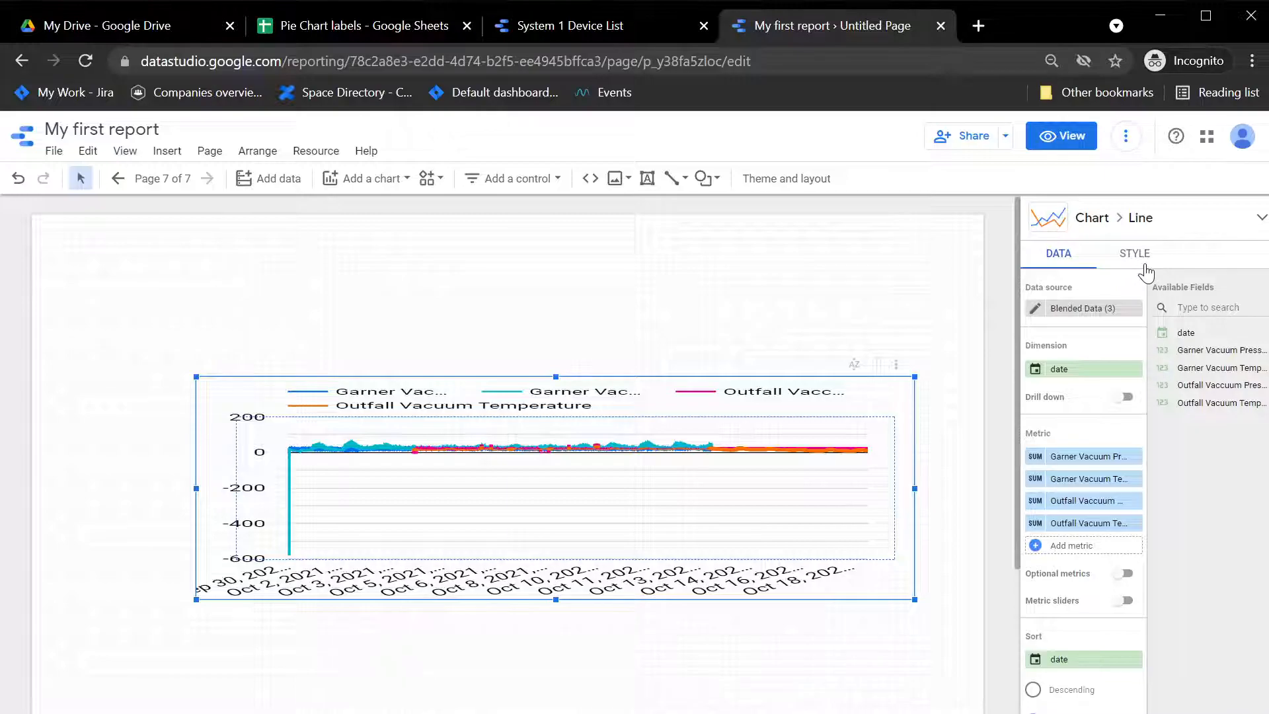
Set the axis minimum of both the right and left Y-axes of the line chart to 0.
left_click(1131, 253)
scroll(1188, 404, "down", 15)
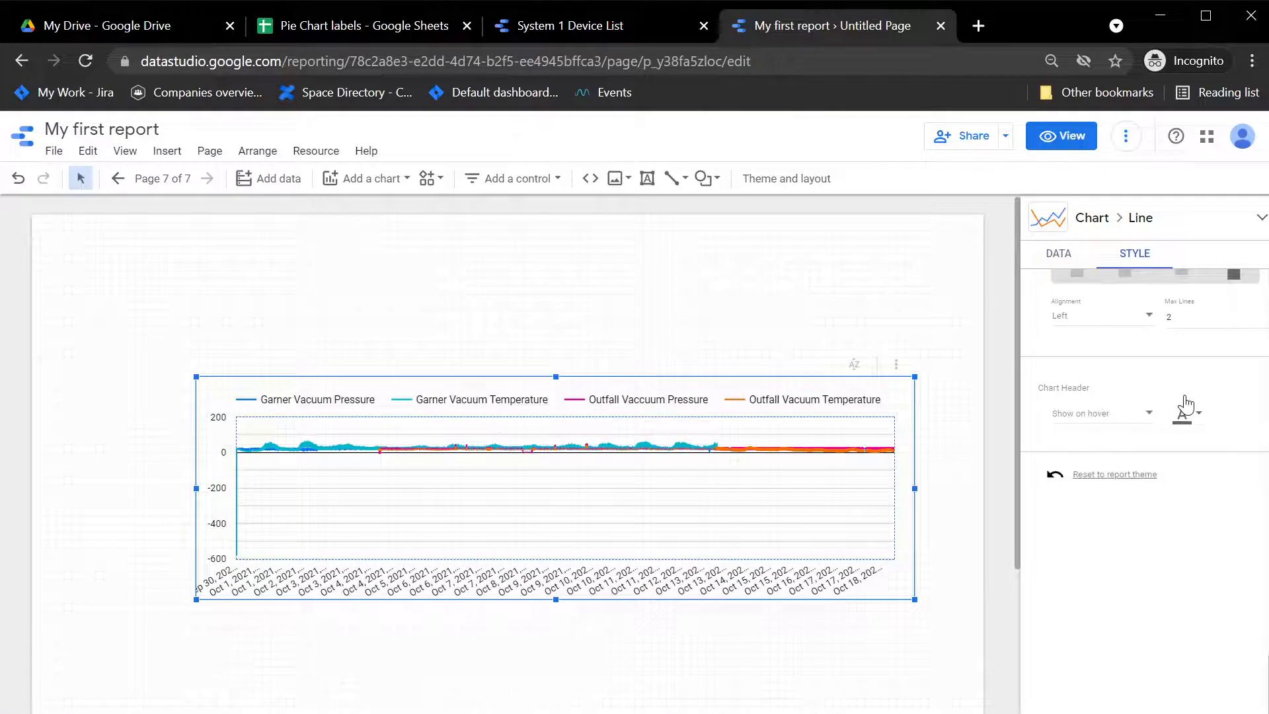
scroll(1188, 404, "up", 5)
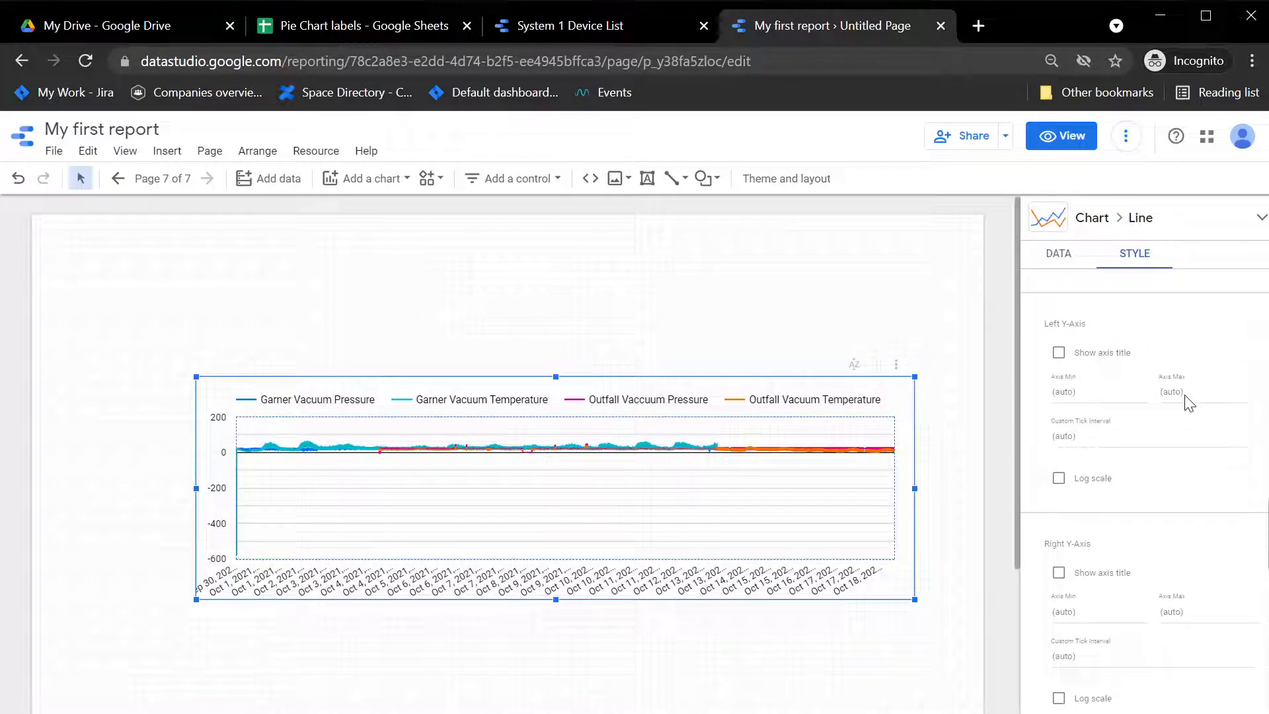
left_click(1085, 606)
type("0")
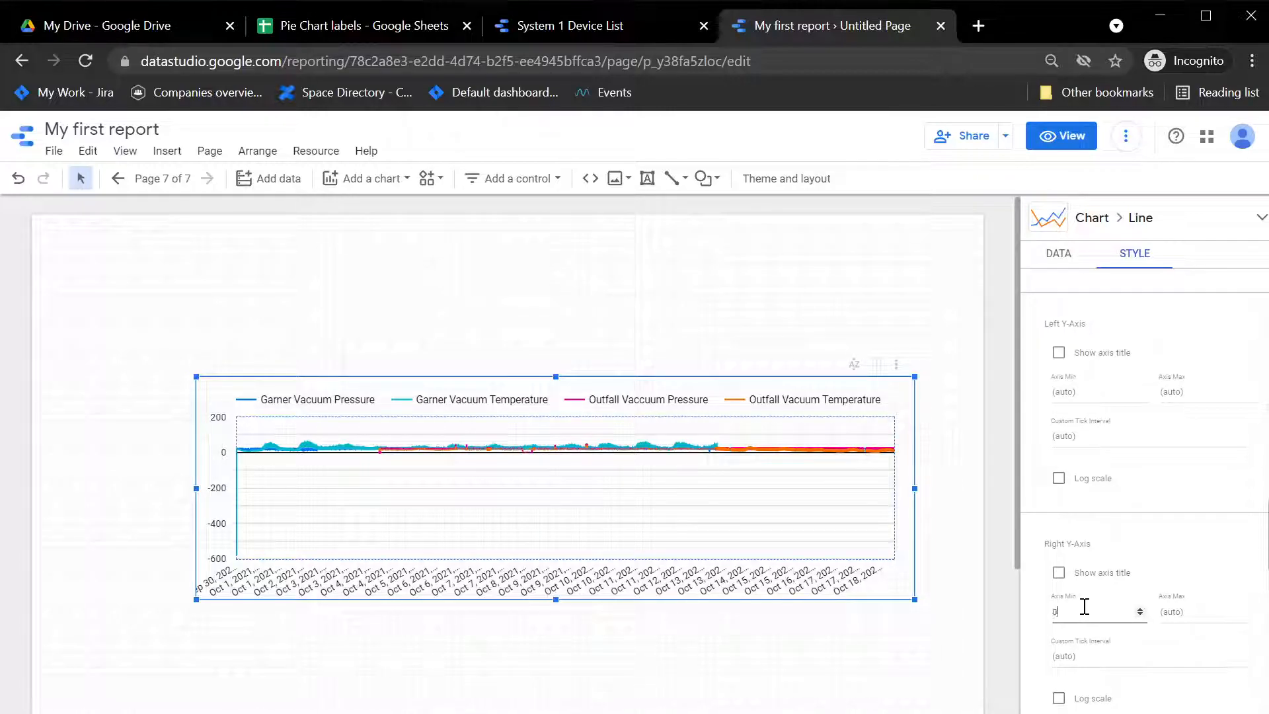
left_click(1065, 393)
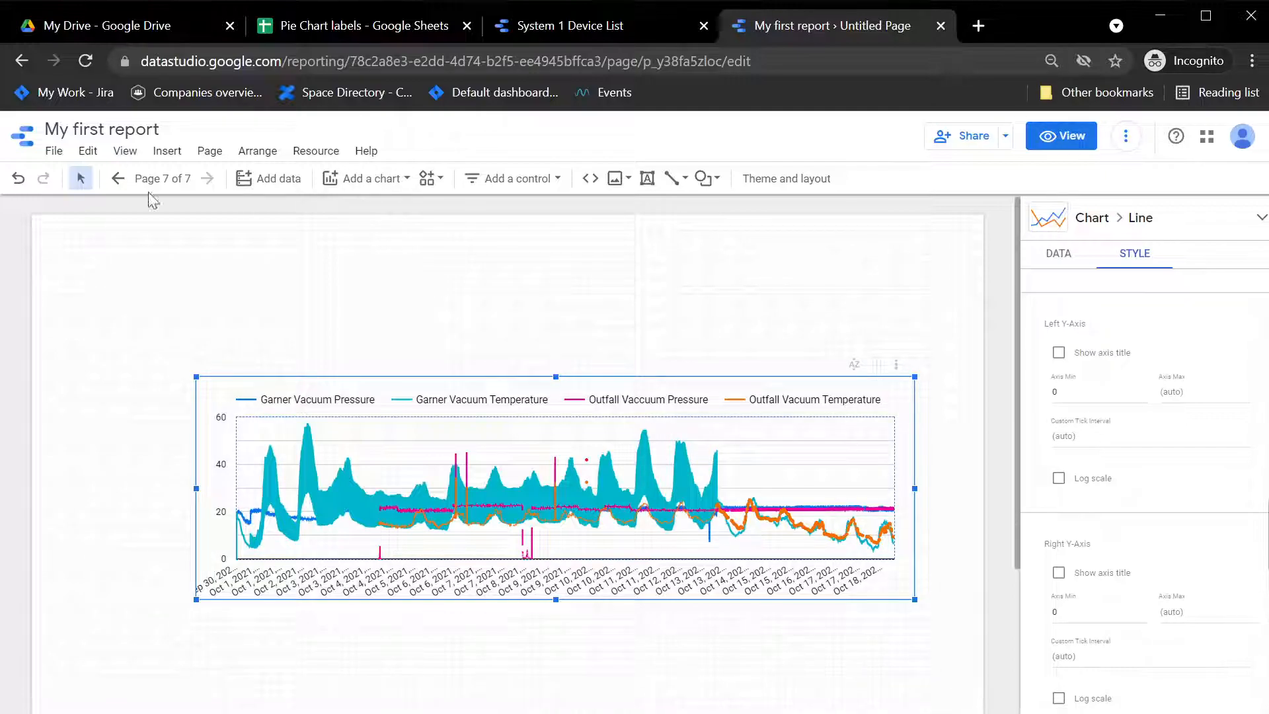
Bring up the line chart's default date range settings.
left_click(1057, 253)
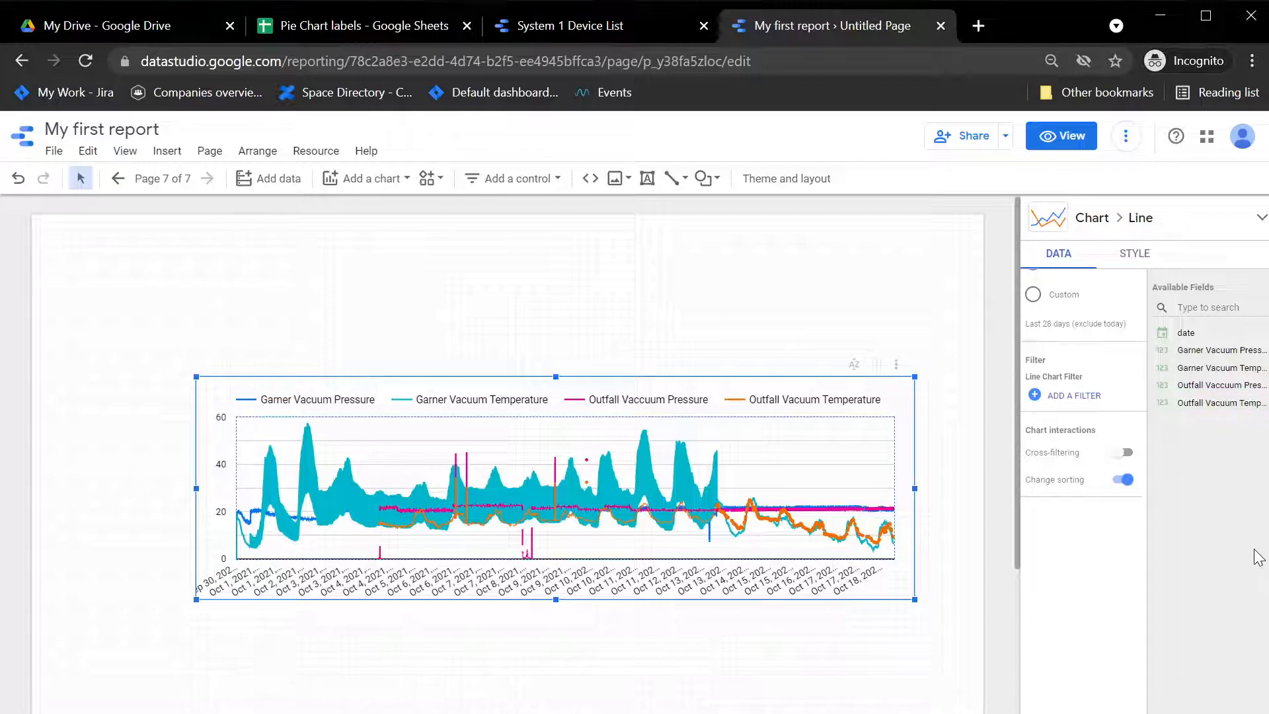
scroll(1062, 461, "up", 3)
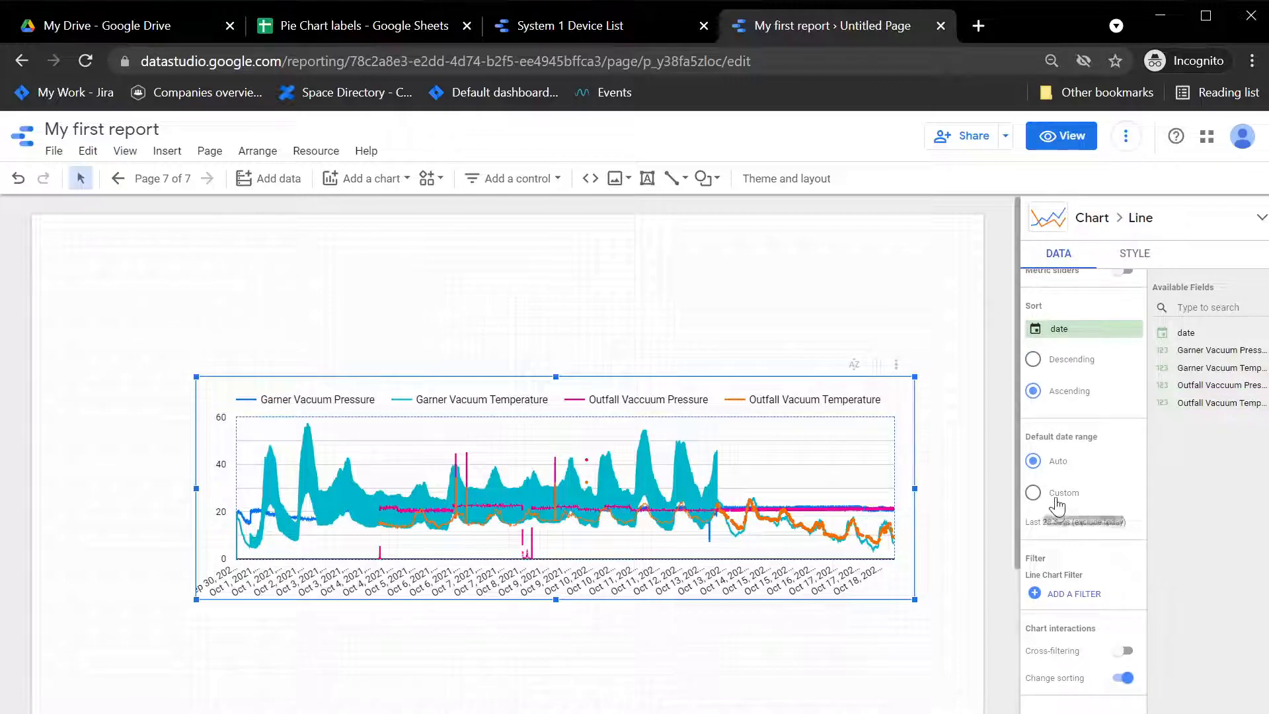